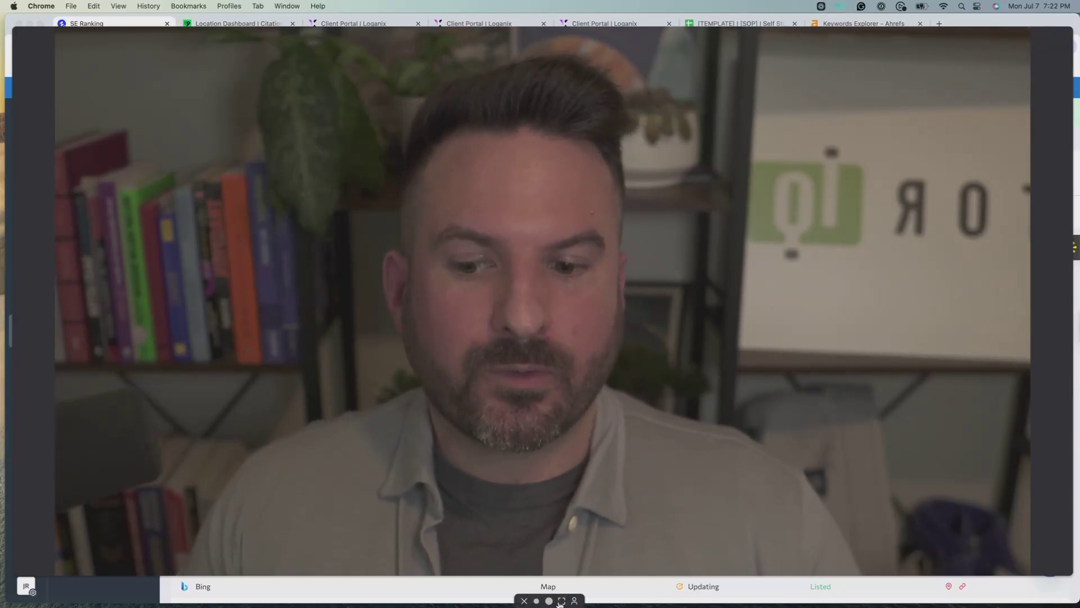
- Look over the SE Ranking Business Listings overview card
{"action": "left_click", "coordinate": [561, 601]}
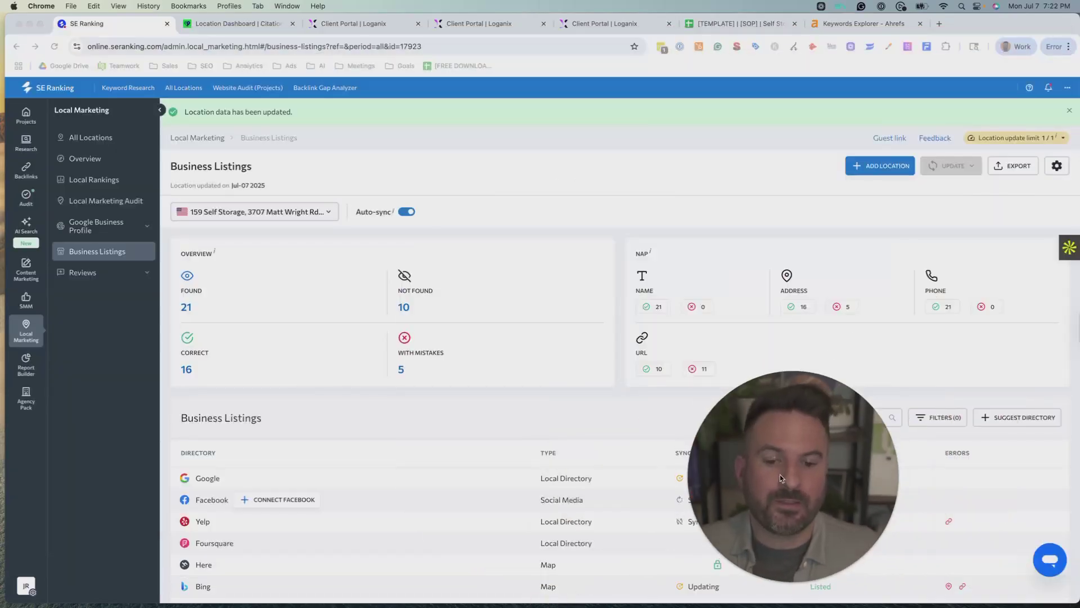
{"action": "left_click_drag", "start_coordinate": [780, 479], "coordinate": [911, 511]}
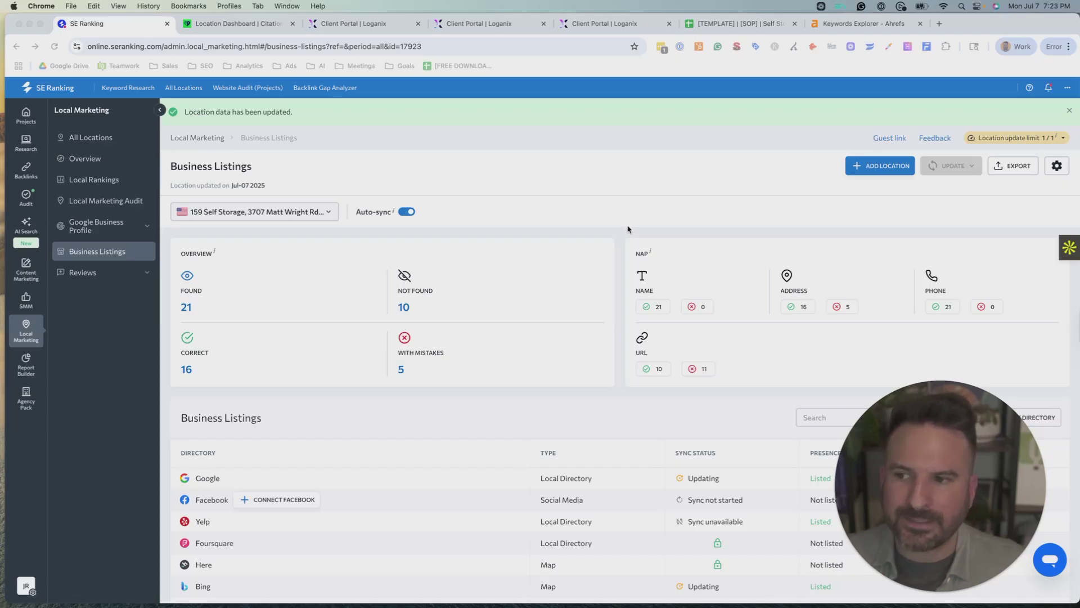
{"action": "scroll", "coordinate": [513, 305], "scroll_direction": "down", "scroll_amount": 1}
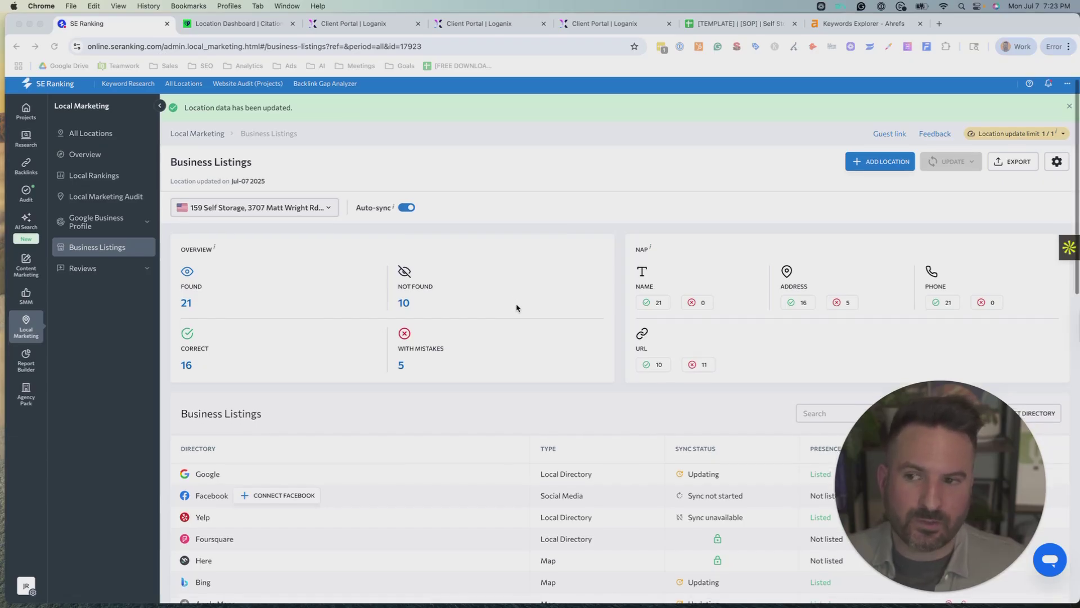
{"action": "scroll", "coordinate": [516, 307], "scroll_direction": "up", "scroll_amount": 1}
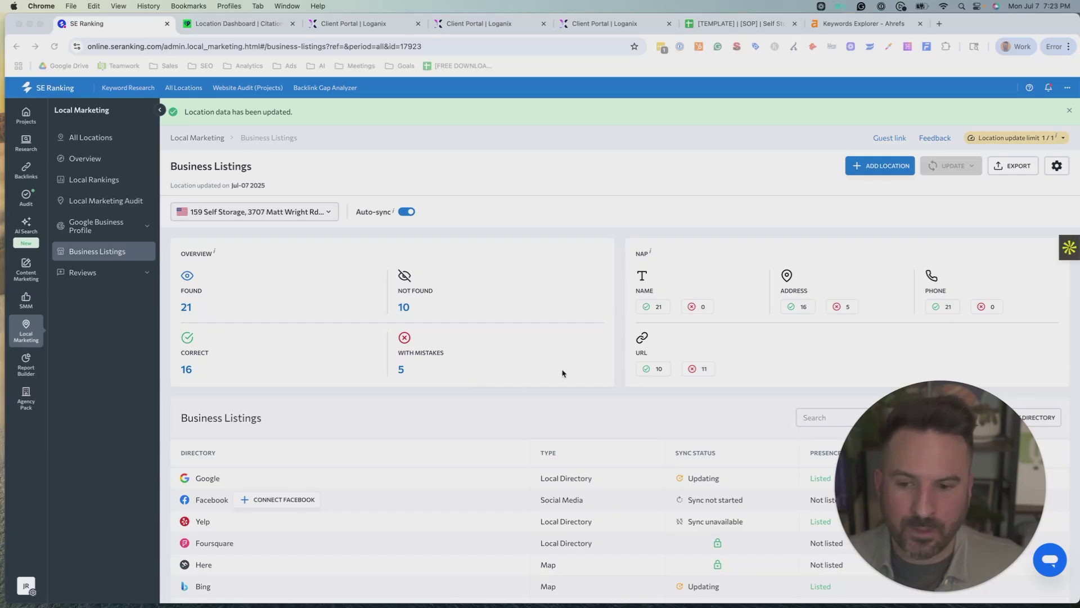
- Glance at the BrightLocal citation tracker and Loganix audit order pages, then return to SE Ranking
{"action": "left_click", "coordinate": [230, 25]}
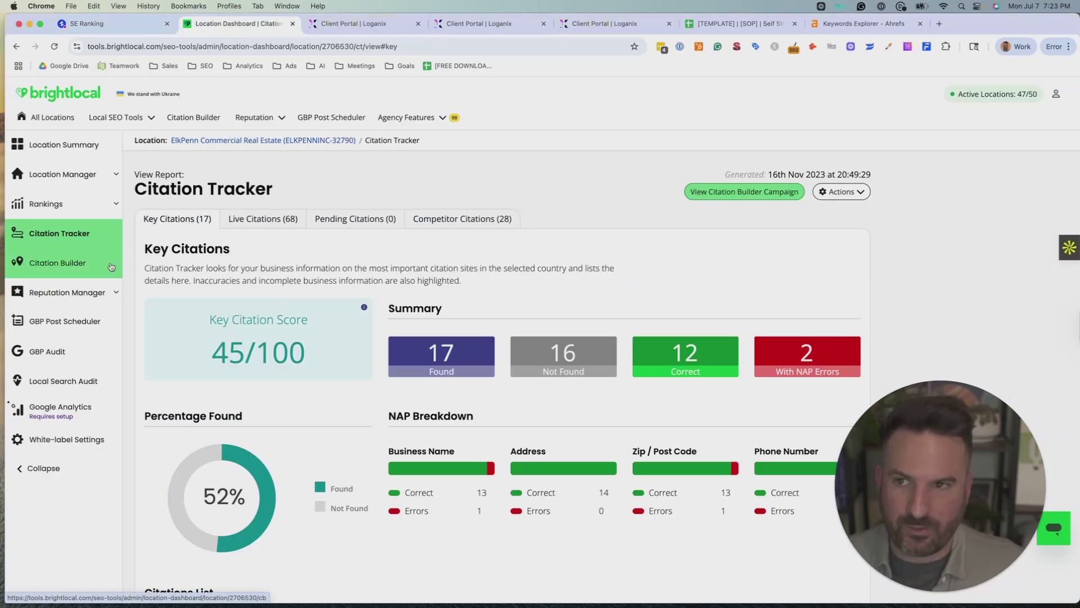
{"action": "left_click", "coordinate": [365, 26]}
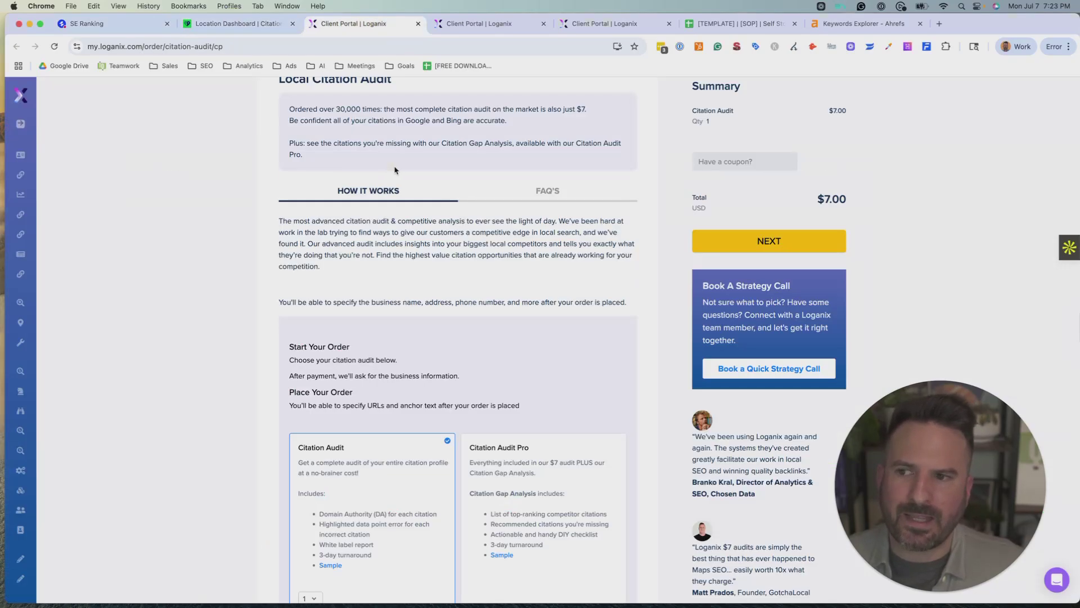
{"action": "scroll", "coordinate": [502, 327], "scroll_direction": "down", "scroll_amount": 1}
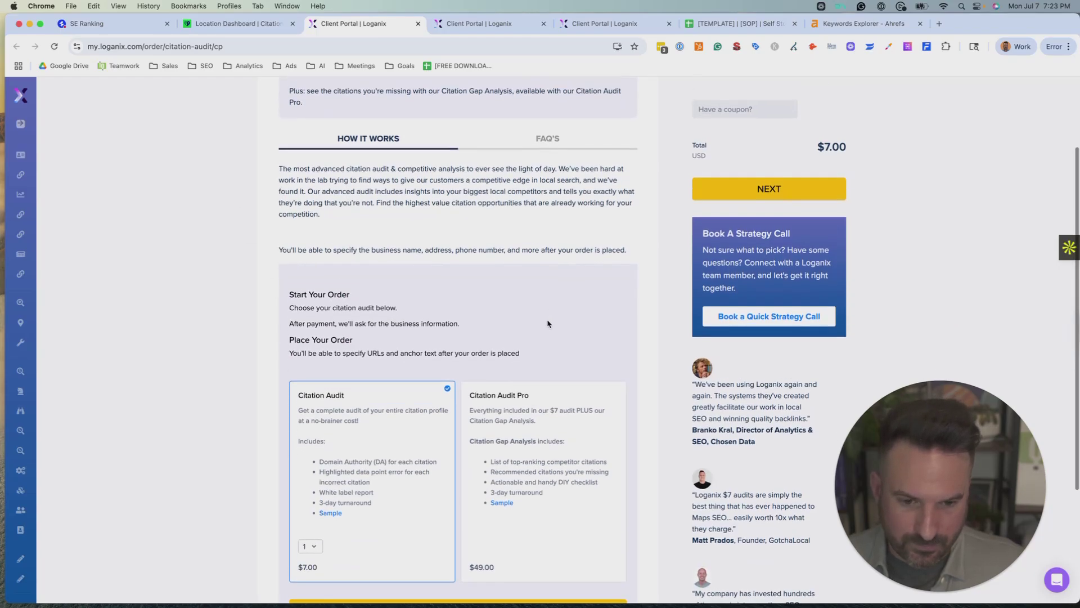
{"action": "scroll", "coordinate": [550, 323], "scroll_direction": "up", "scroll_amount": 2}
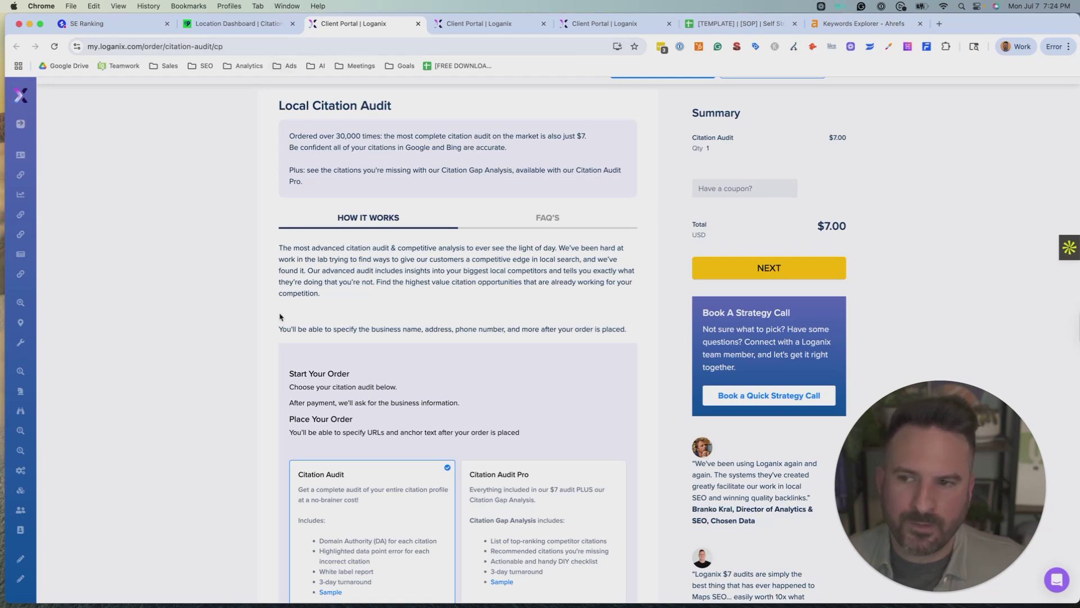
{"action": "scroll", "coordinate": [246, 301], "scroll_direction": "up", "scroll_amount": 1}
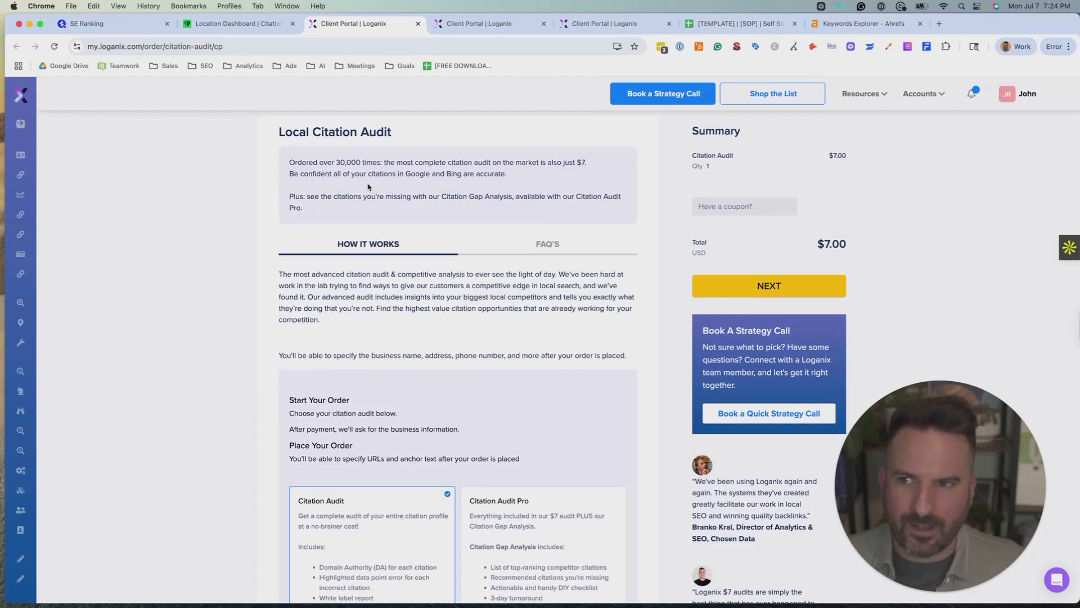
{"action": "left_click", "coordinate": [90, 24]}
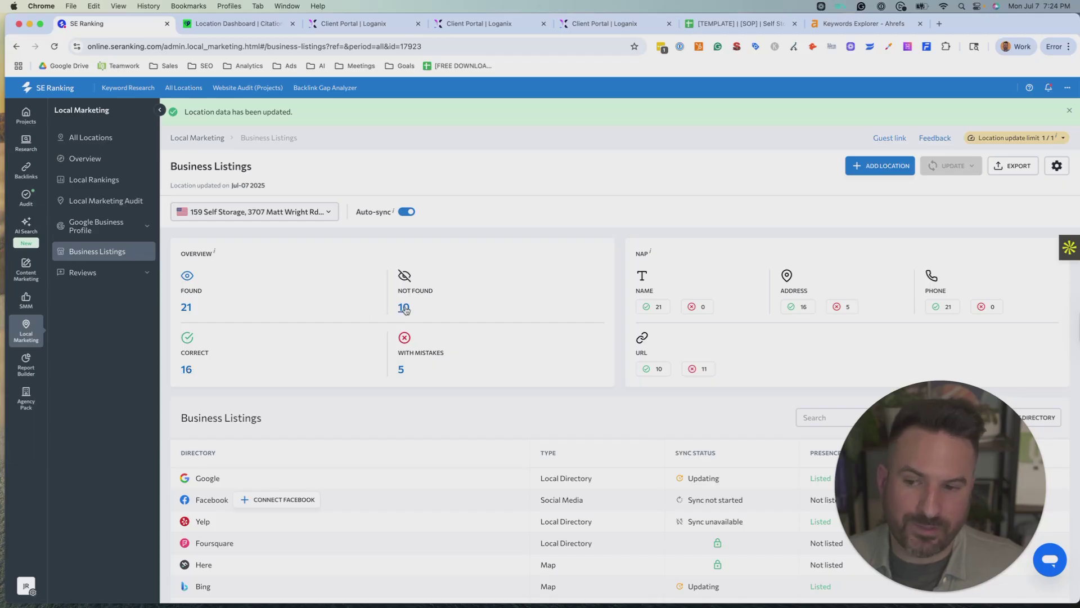
- Filter the listings to the 10 Not Found directories (Presence: Not listed) and scroll through them
{"action": "left_click_drag", "start_coordinate": [397, 273], "coordinate": [467, 313]}
{"action": "left_click", "coordinate": [467, 314]}
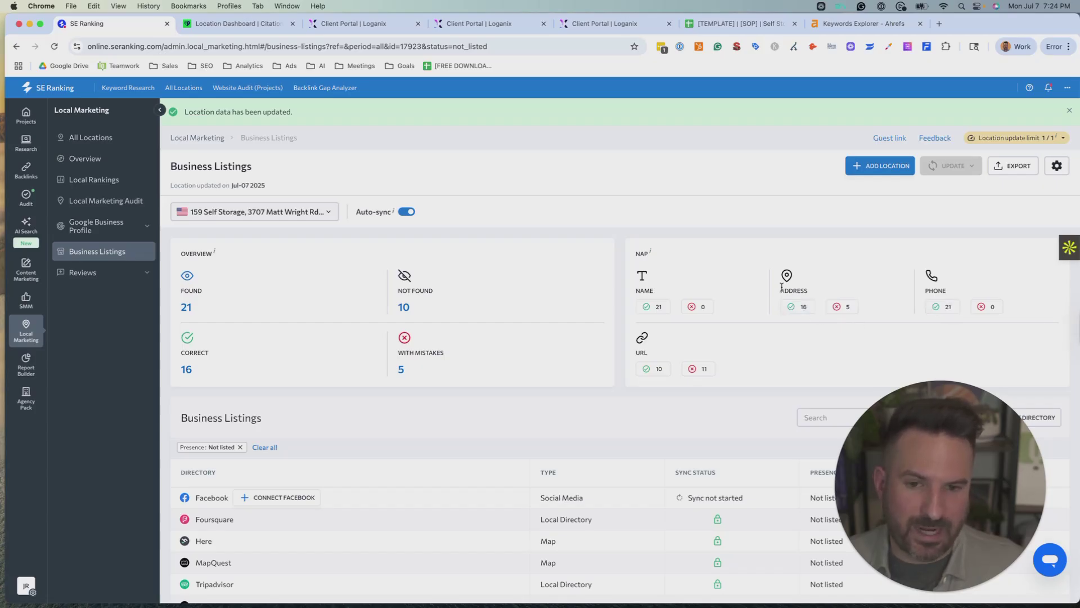
{"action": "left_click_drag", "start_coordinate": [782, 286], "coordinate": [810, 308]}
{"action": "left_click", "coordinate": [641, 348]}
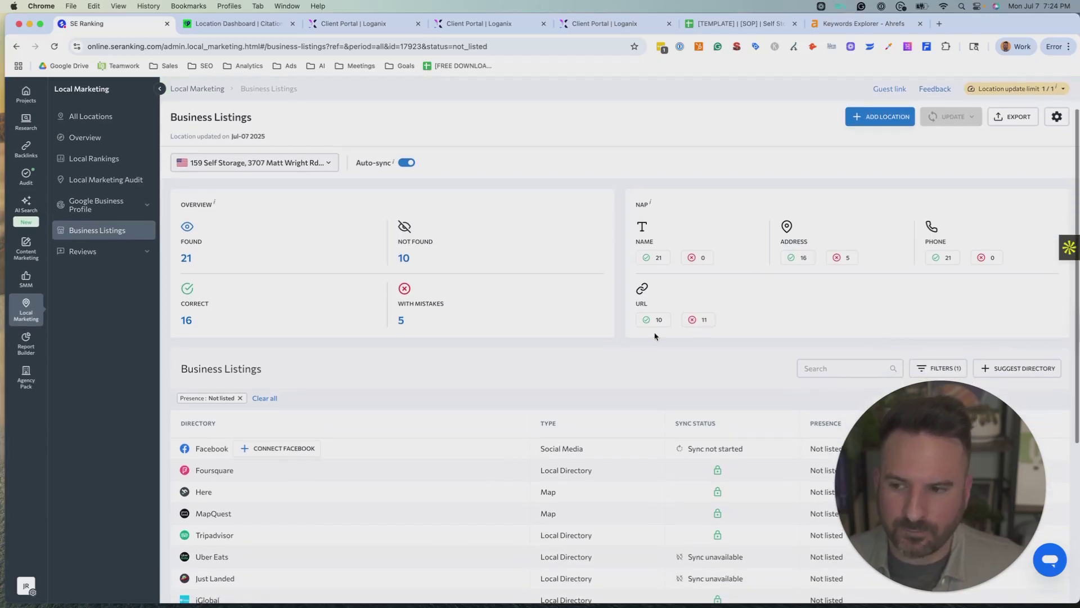
{"action": "mouse_move", "coordinate": [394, 165]}
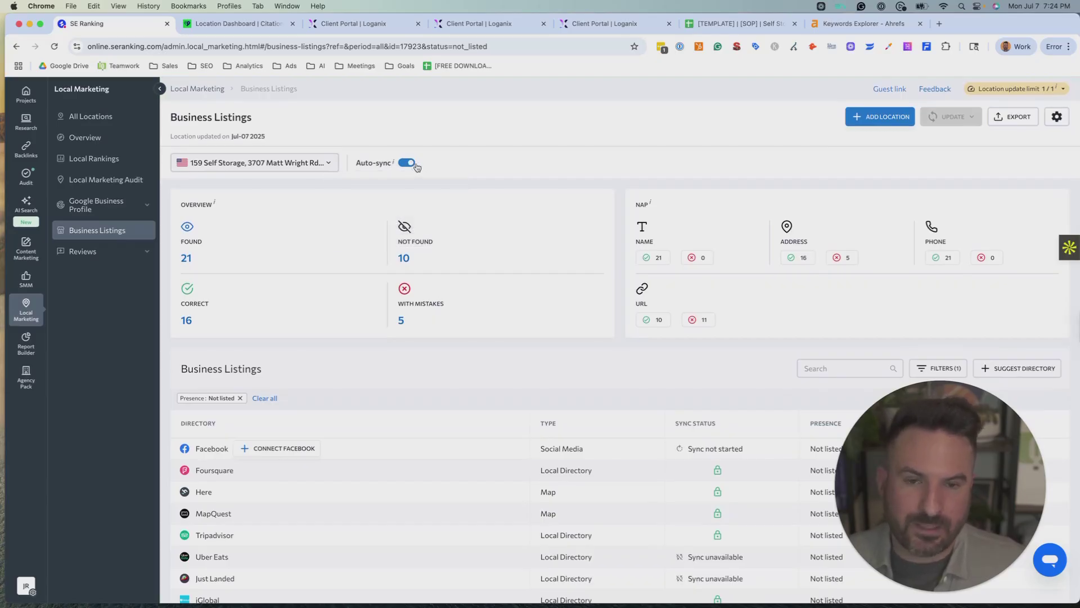
{"action": "scroll", "coordinate": [719, 294], "scroll_direction": "down", "scroll_amount": 3}
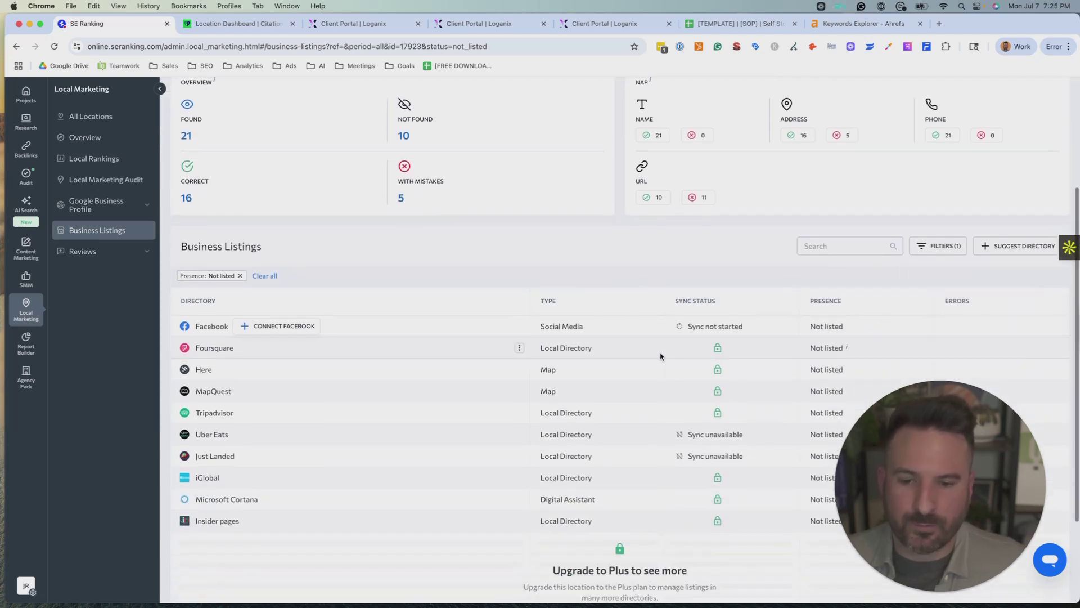
{"action": "scroll", "coordinate": [556, 220], "scroll_direction": "down", "scroll_amount": 1}
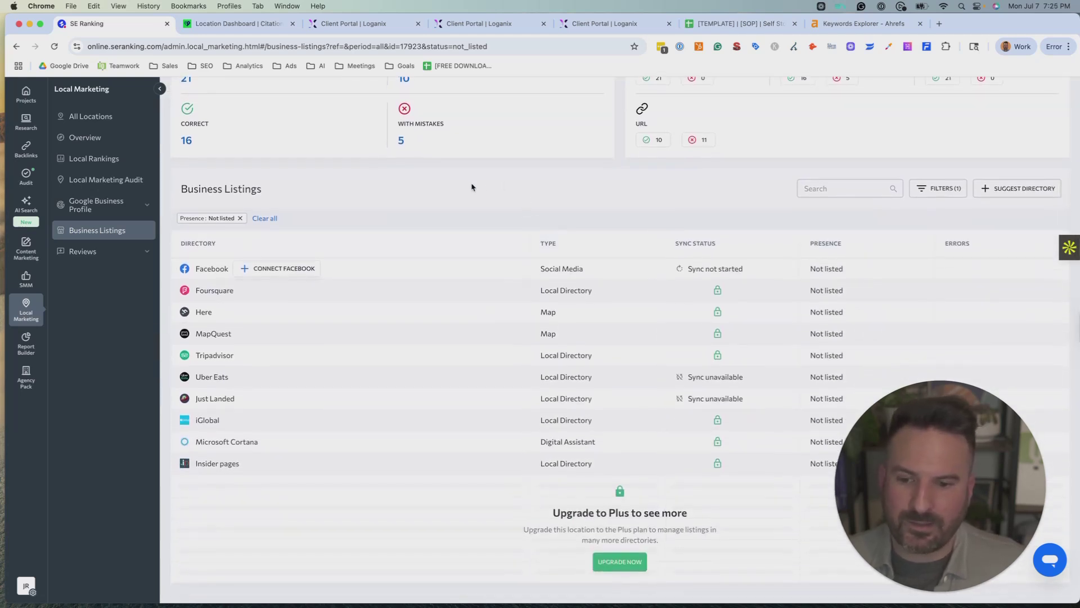
{"action": "scroll", "coordinate": [224, 246], "scroll_direction": "up", "scroll_amount": 5}
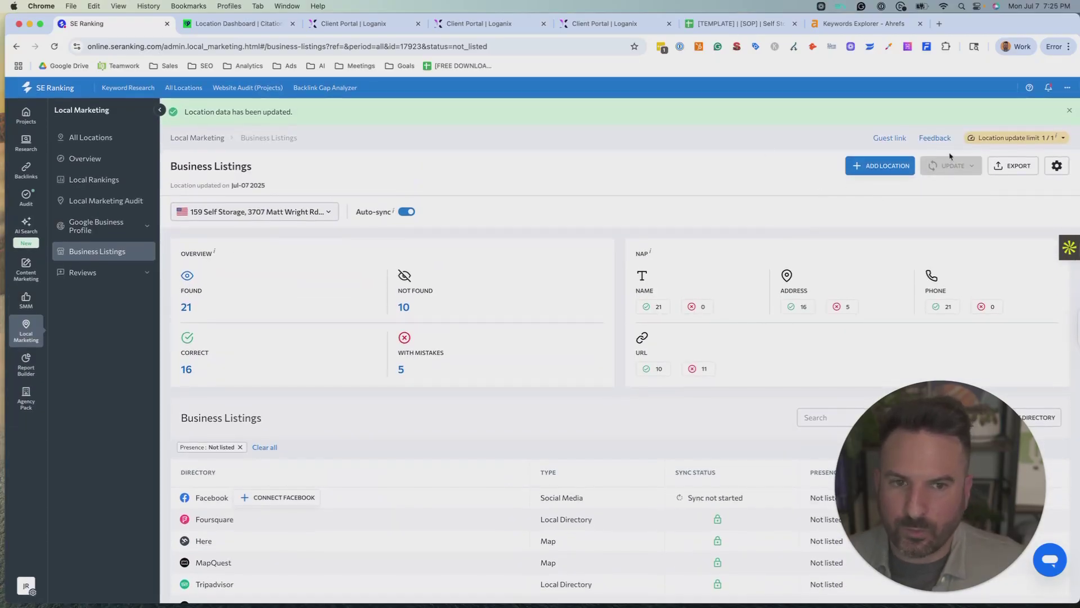
- Filter to the 21 Found directories (Presence: Listed) and scroll through their sync status and errors
{"action": "left_click", "coordinate": [184, 309]}
{"action": "scroll", "coordinate": [446, 323], "scroll_direction": "down", "scroll_amount": 10}
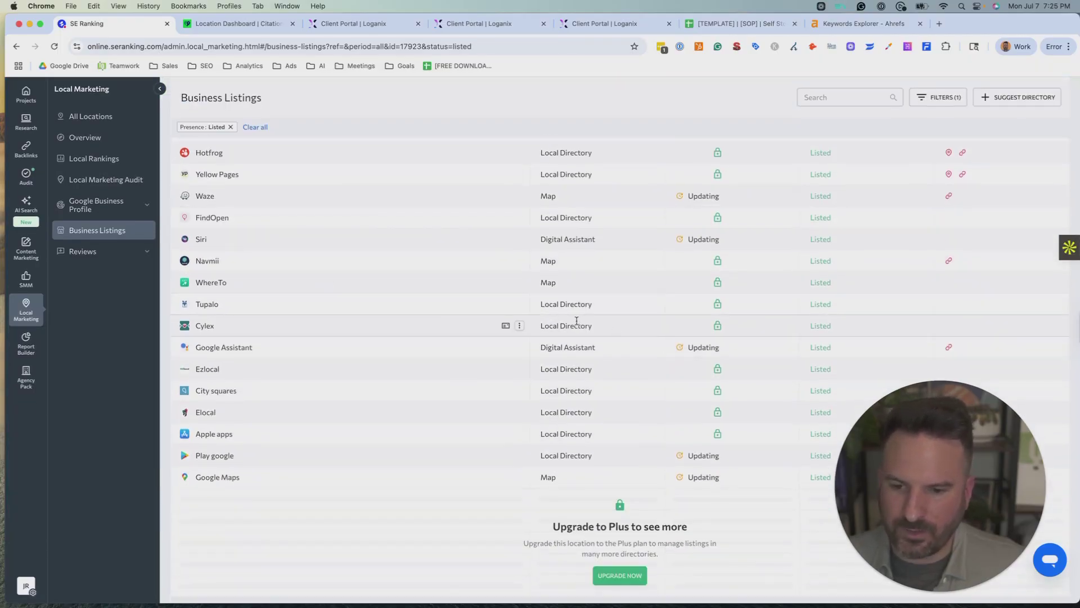
{"action": "scroll", "coordinate": [577, 321], "scroll_direction": "up", "scroll_amount": 2}
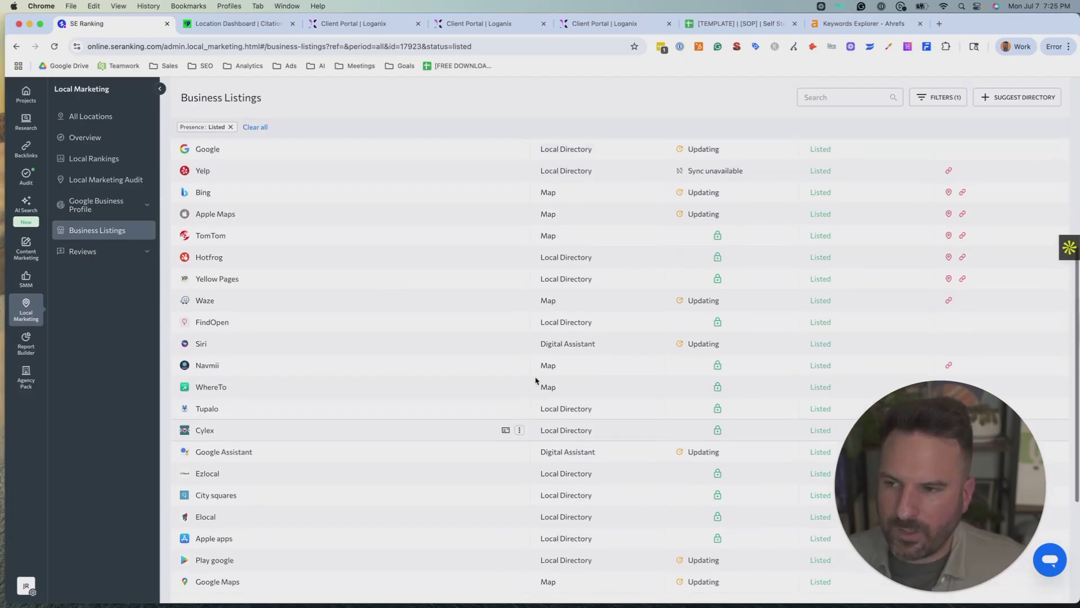
{"action": "scroll", "coordinate": [617, 343], "scroll_direction": "up", "scroll_amount": 2}
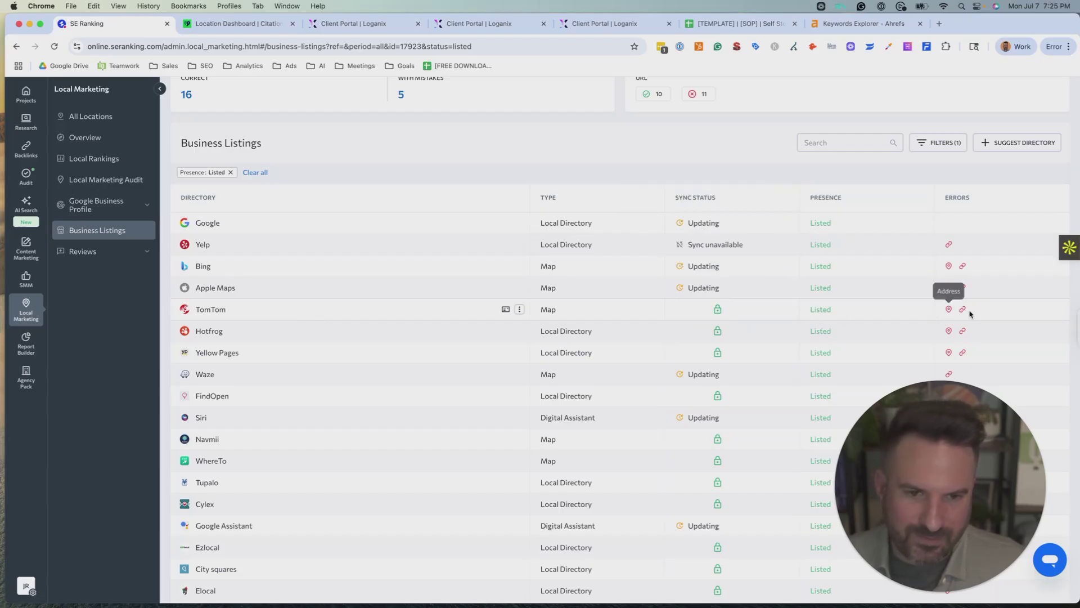
{"action": "scroll", "coordinate": [961, 314], "scroll_direction": "down", "scroll_amount": 2}
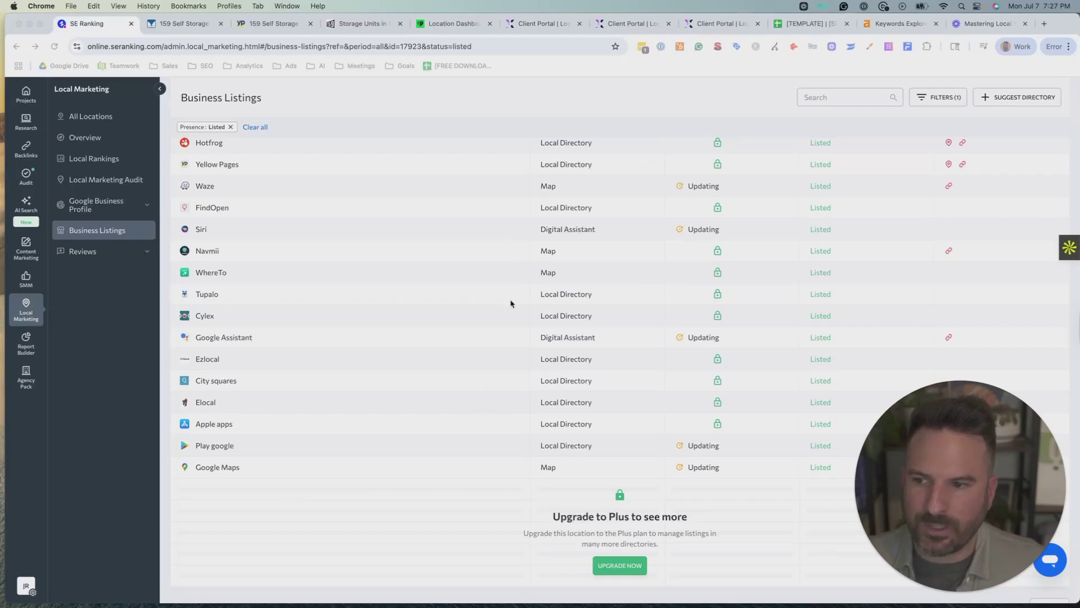
{"action": "scroll", "coordinate": [511, 304], "scroll_direction": "up", "scroll_amount": 4}
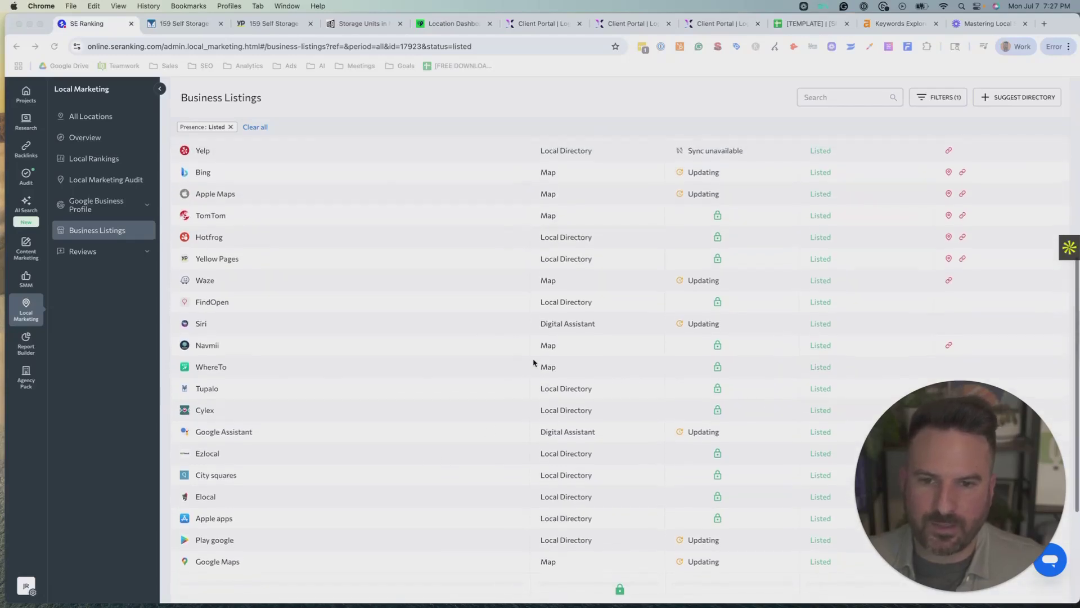
{"action": "scroll", "coordinate": [473, 264], "scroll_direction": "up", "scroll_amount": 2}
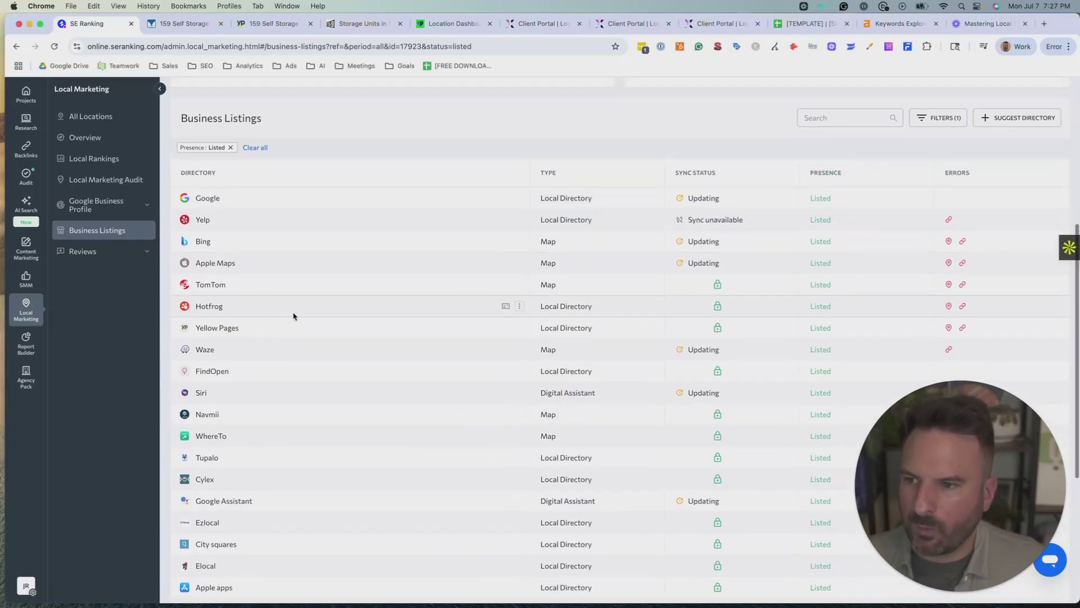
{"action": "left_click", "coordinate": [520, 328]}
{"action": "left_click", "coordinate": [457, 342]}
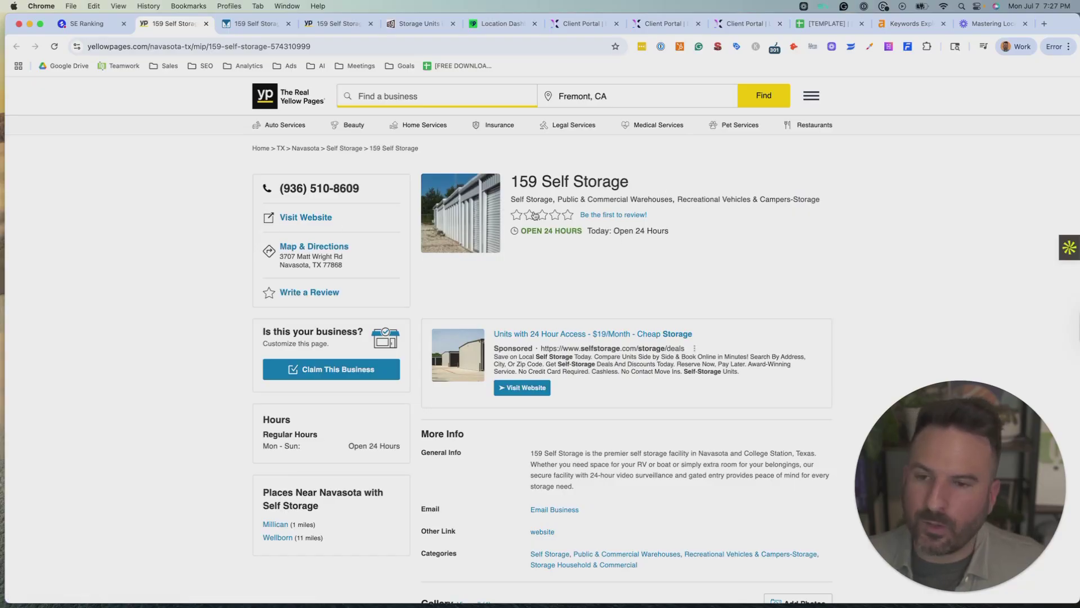
{"action": "left_click", "coordinate": [288, 24]}
{"action": "left_click", "coordinate": [206, 23]}
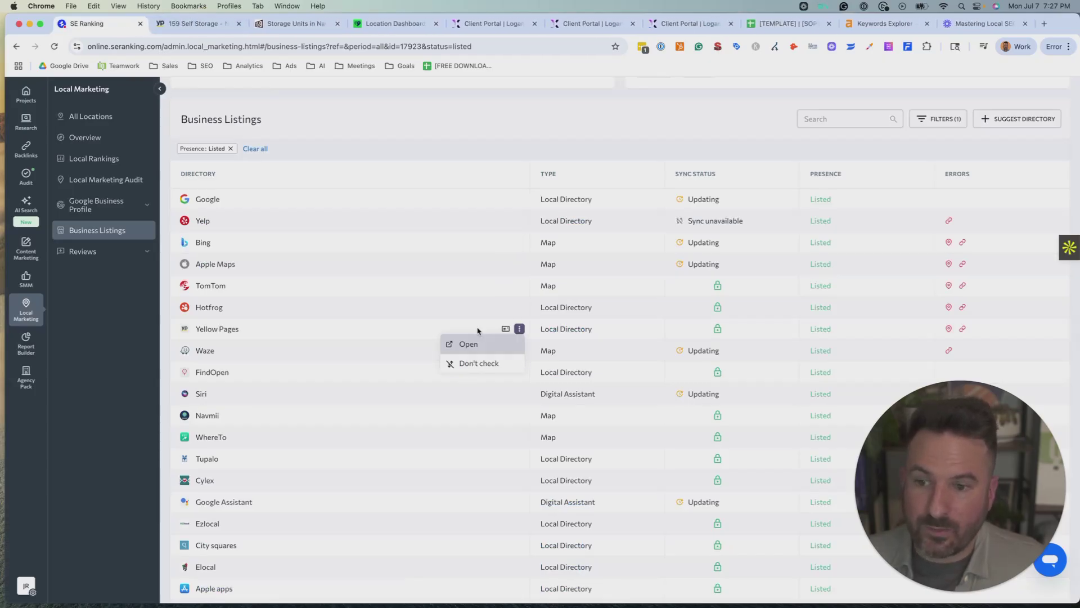
- Dismiss the Yellow Pages actions, check listings with NAP mistakes, then refilter to Not listed
{"action": "left_click", "coordinate": [517, 96]}
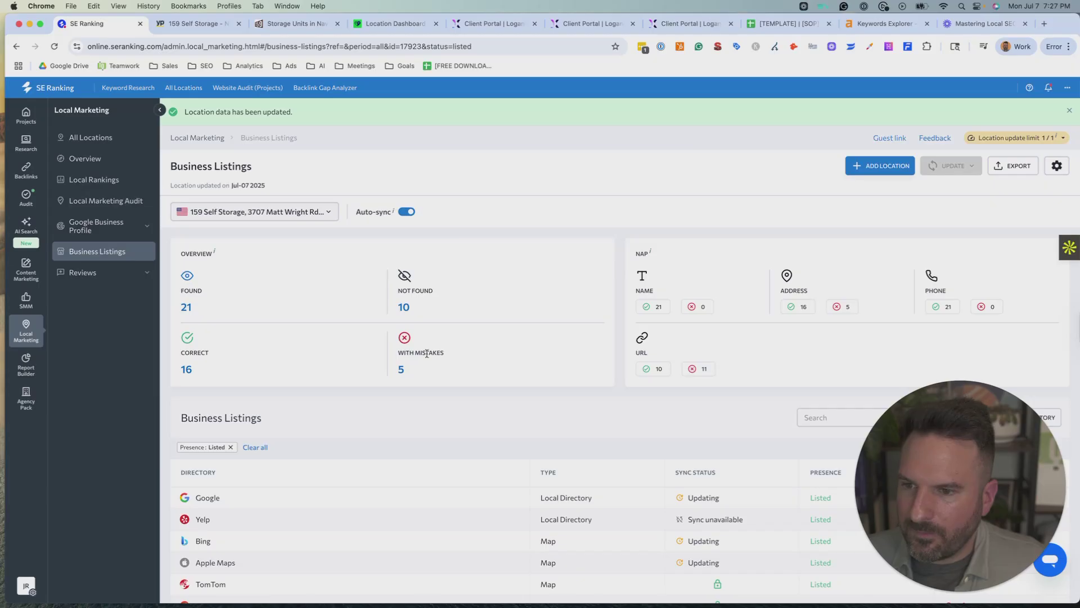
{"action": "left_click", "coordinate": [400, 370]}
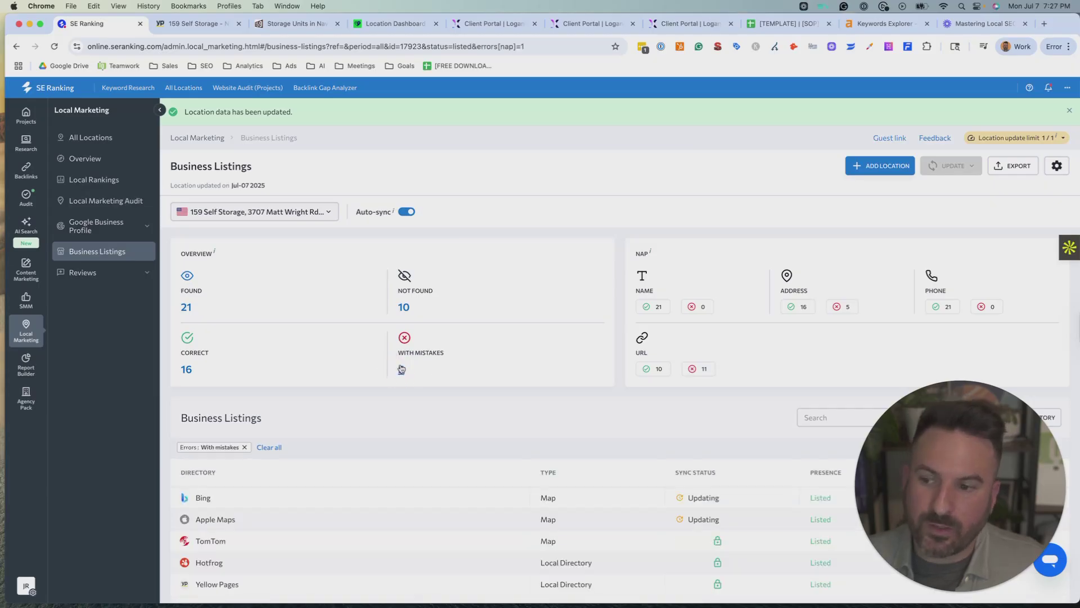
{"action": "scroll", "coordinate": [510, 366], "scroll_direction": "down", "scroll_amount": 5}
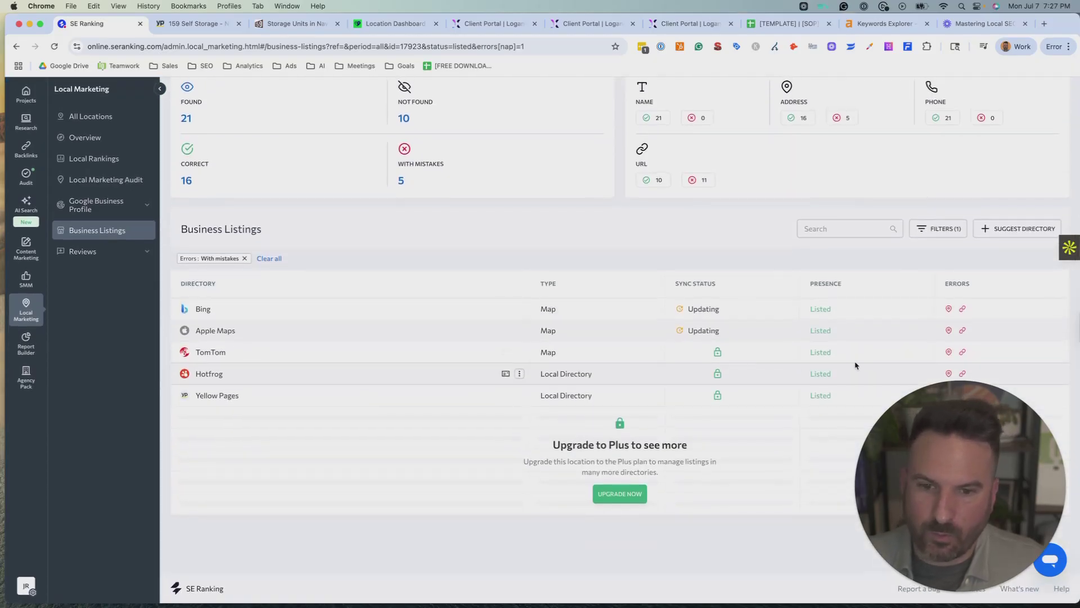
{"action": "scroll", "coordinate": [540, 193], "scroll_direction": "up", "scroll_amount": 4}
{"action": "left_click", "coordinate": [403, 308]}
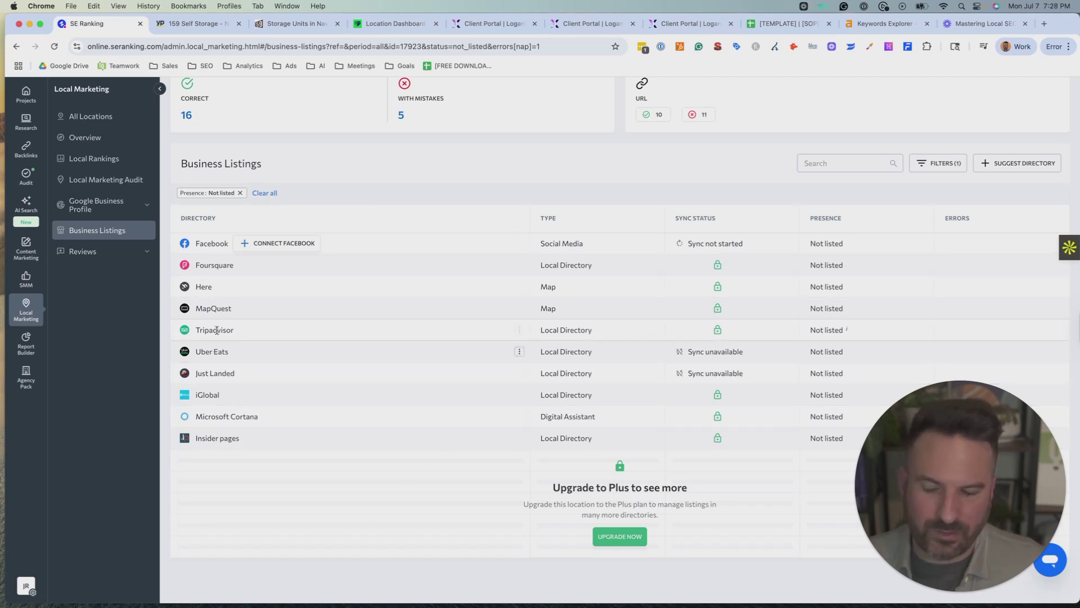
- Open Tripadvisor's site from its row menu, close that tab and scroll back up
{"action": "left_click", "coordinate": [519, 330]}
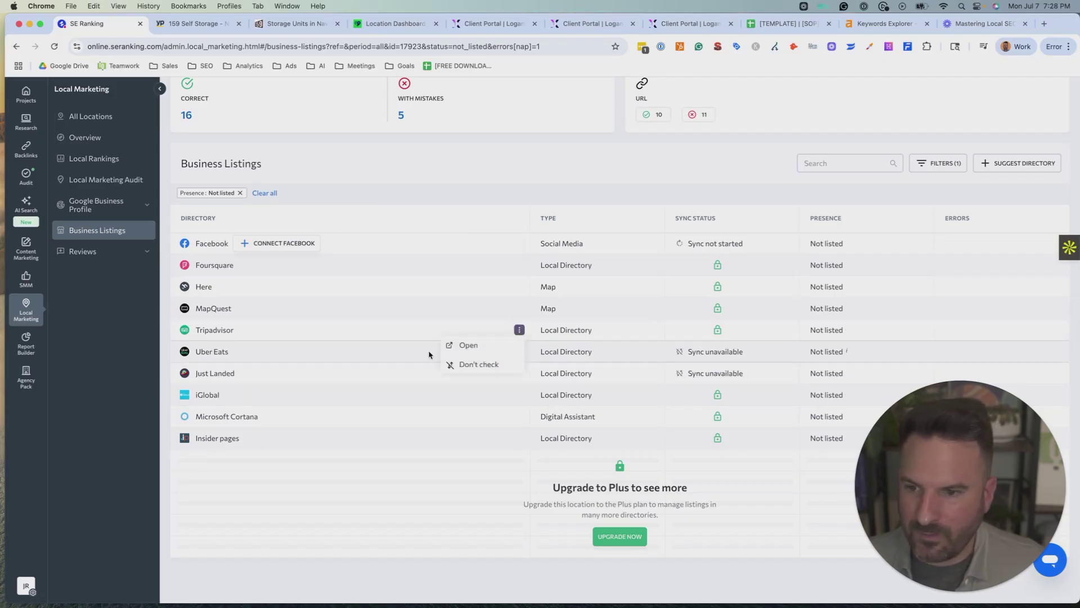
{"action": "left_click", "coordinate": [472, 345]}
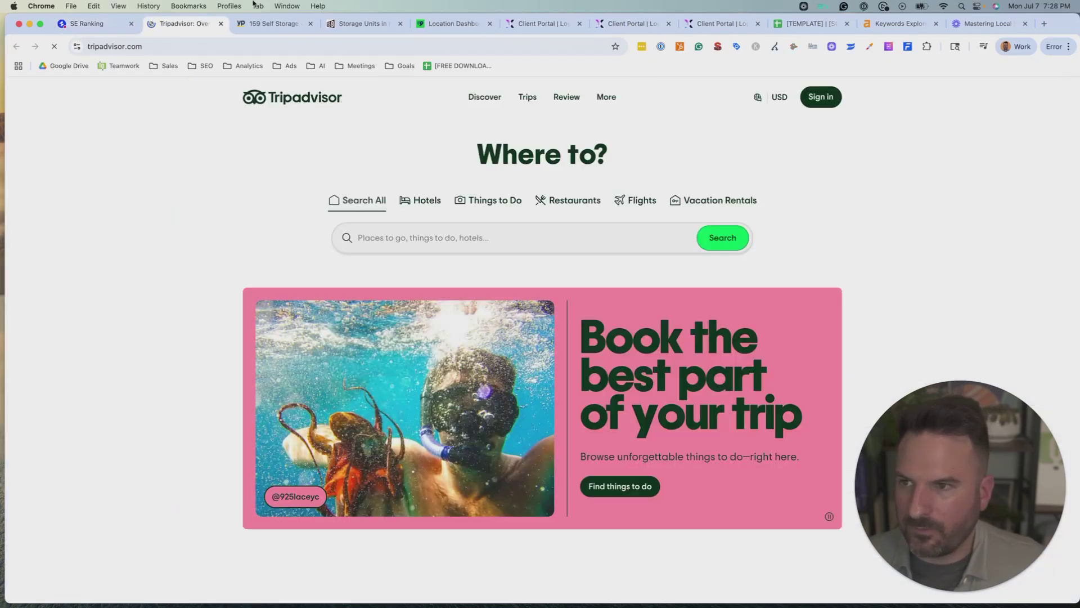
{"action": "left_click", "coordinate": [220, 24]}
{"action": "scroll", "coordinate": [602, 234], "scroll_direction": "up", "scroll_amount": 5}
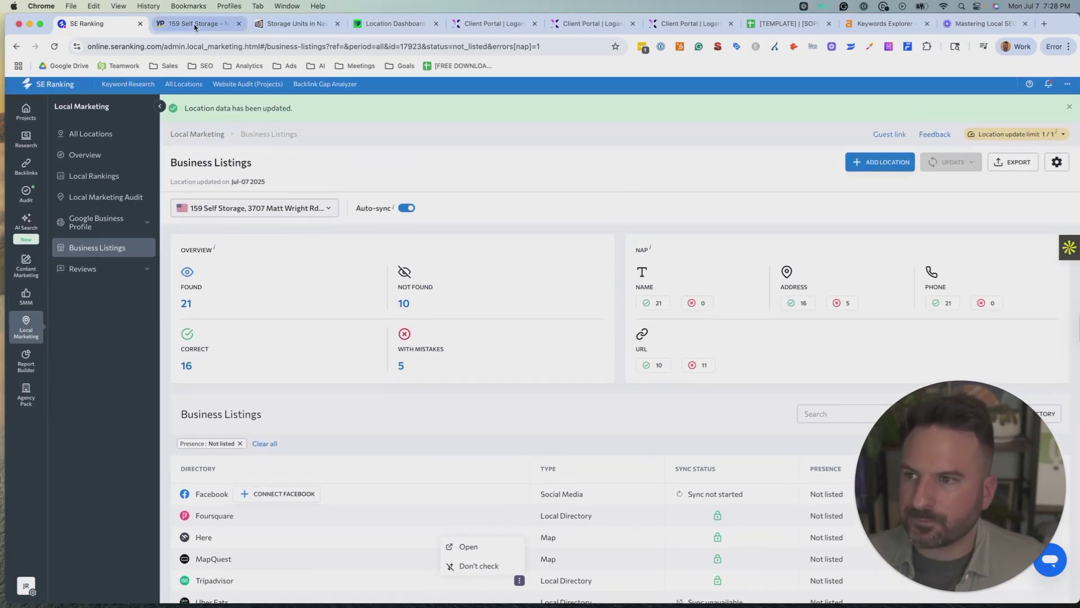
- Review the BrightLocal Key Citations report: score 45/100, 17 found, 16 not found, NAP breakdown
{"action": "left_click", "coordinate": [378, 24]}
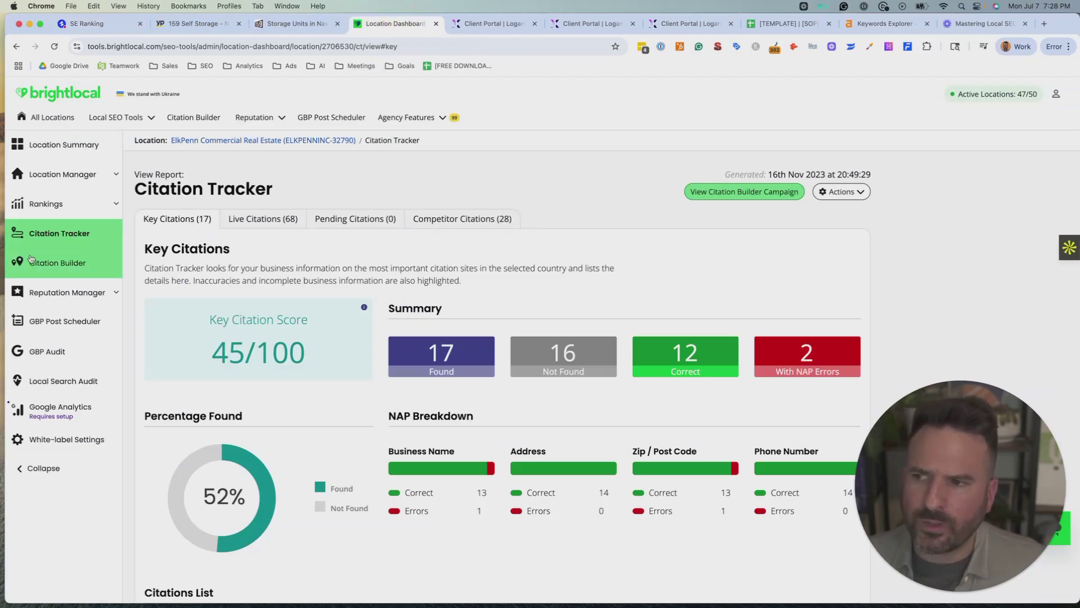
{"action": "scroll", "coordinate": [288, 257], "scroll_direction": "down", "scroll_amount": 5}
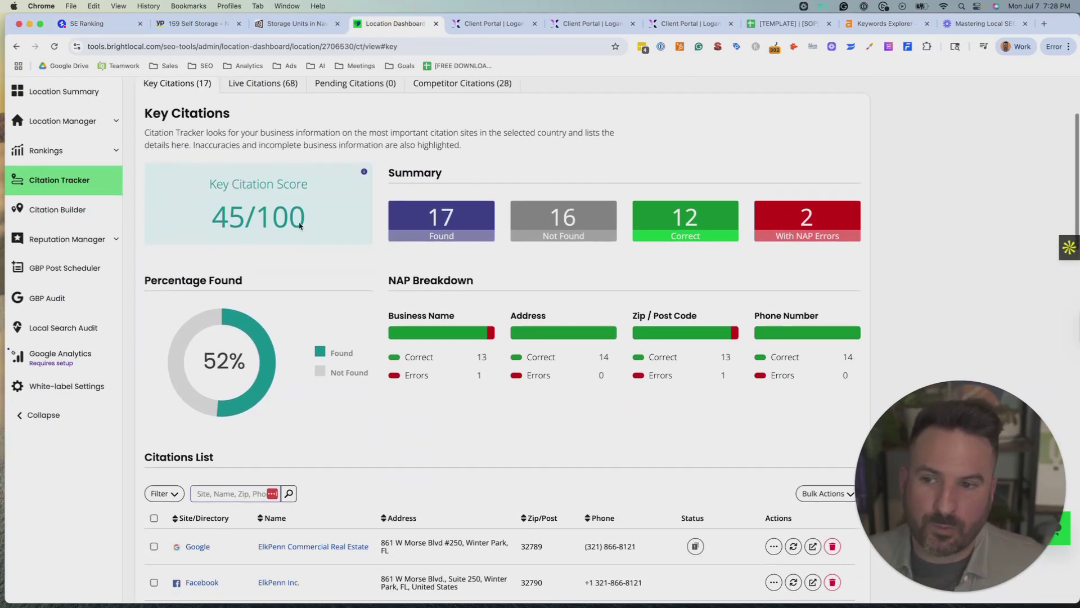
{"action": "scroll", "coordinate": [437, 236], "scroll_direction": "up", "scroll_amount": 5}
{"action": "scroll", "coordinate": [437, 238], "scroll_direction": "down", "scroll_amount": 5}
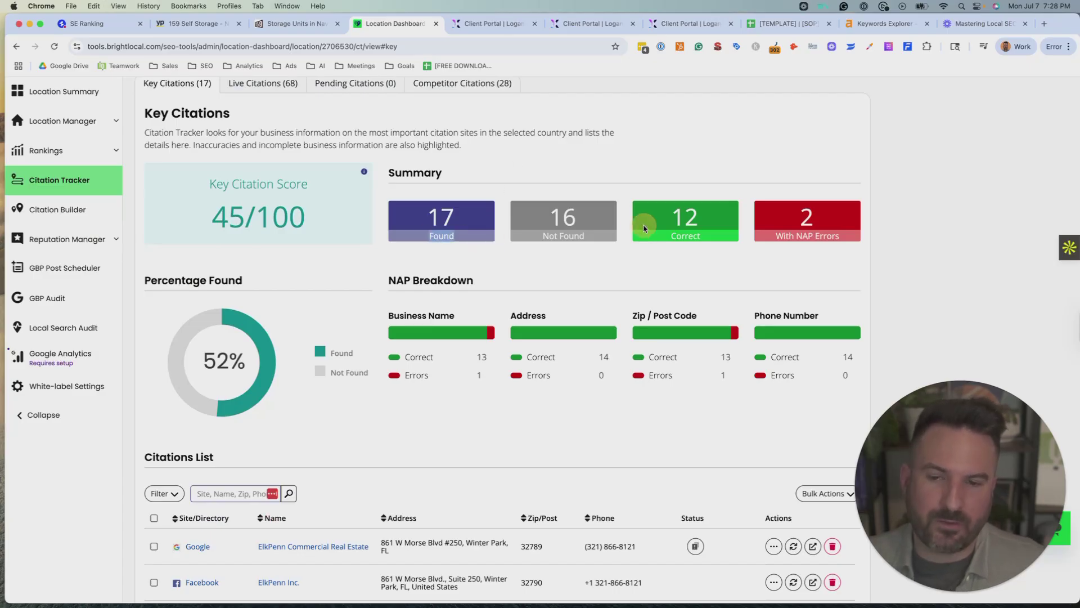
{"action": "left_click_drag", "start_coordinate": [774, 241], "coordinate": [835, 236]}
{"action": "scroll", "coordinate": [675, 310], "scroll_direction": "down", "scroll_amount": 4}
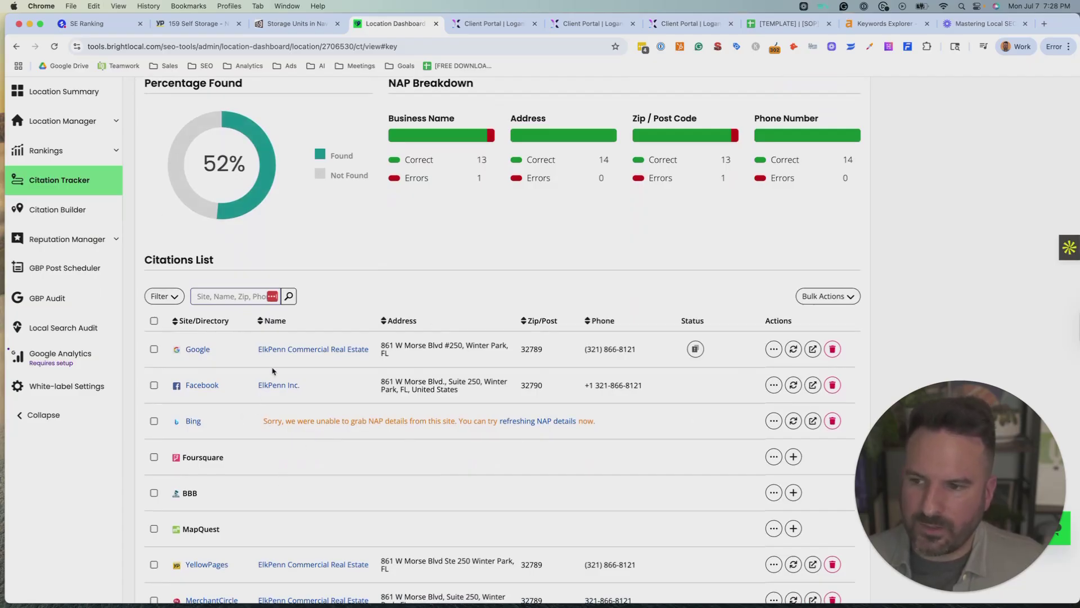
{"action": "scroll", "coordinate": [280, 488], "scroll_direction": "up", "scroll_amount": 6}
{"action": "scroll", "coordinate": [277, 216], "scroll_direction": "down", "scroll_amount": 6}
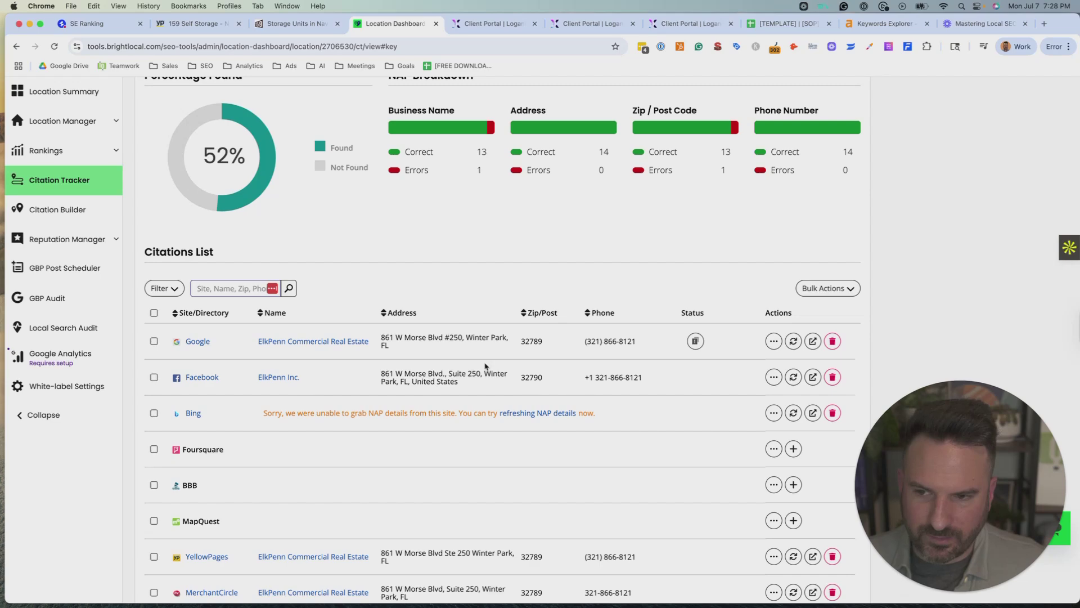
{"action": "left_click_drag", "start_coordinate": [418, 337], "coordinate": [509, 349]}
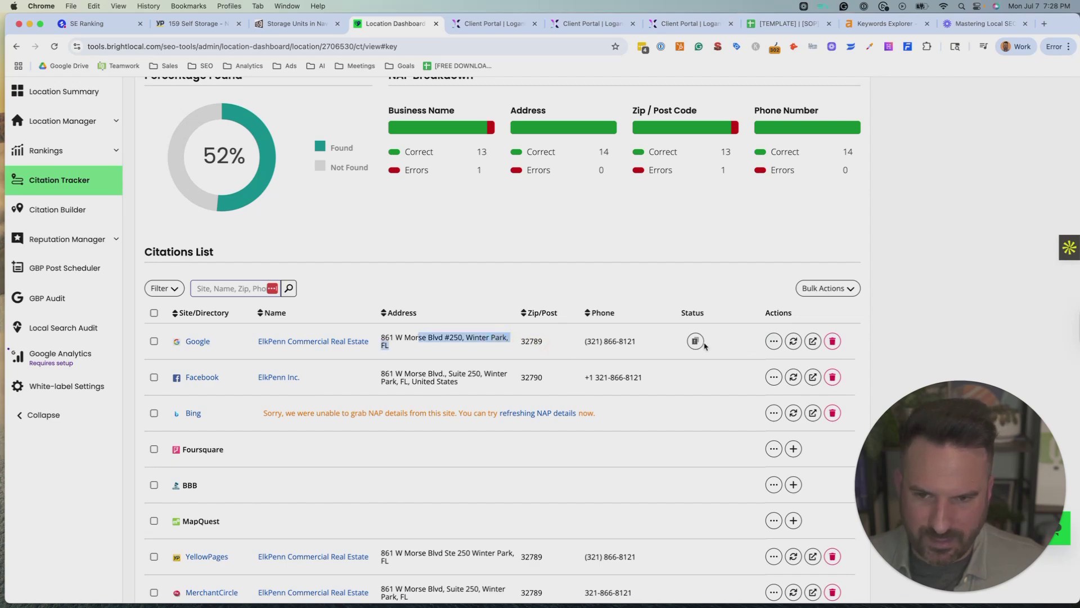
{"action": "scroll", "coordinate": [613, 391], "scroll_direction": "down", "scroll_amount": 2}
{"action": "scroll", "coordinate": [612, 390], "scroll_direction": "down", "scroll_amount": 4}
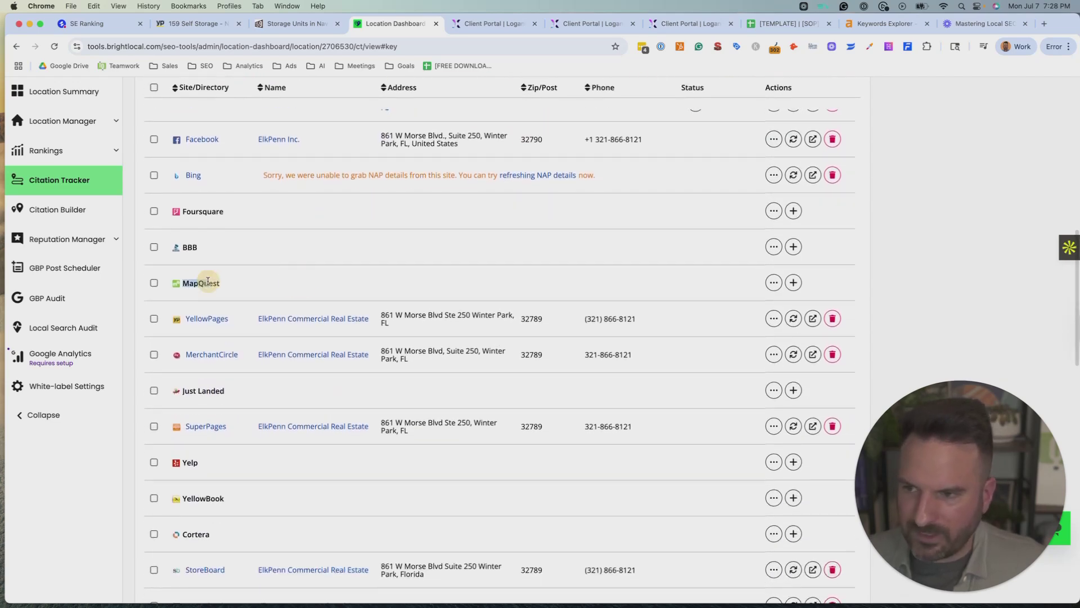
{"action": "scroll", "coordinate": [511, 282], "scroll_direction": "down", "scroll_amount": 5}
{"action": "scroll", "coordinate": [463, 306], "scroll_direction": "up", "scroll_amount": 20}
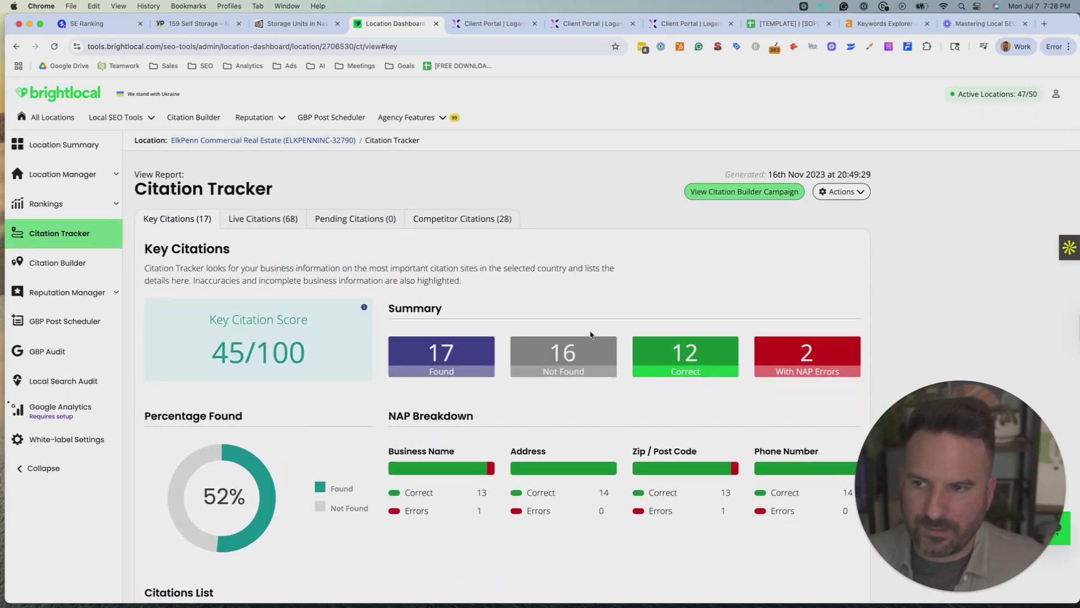
- Peek at the Live Citations report, then return to Key Citations
{"action": "left_click", "coordinate": [248, 219]}
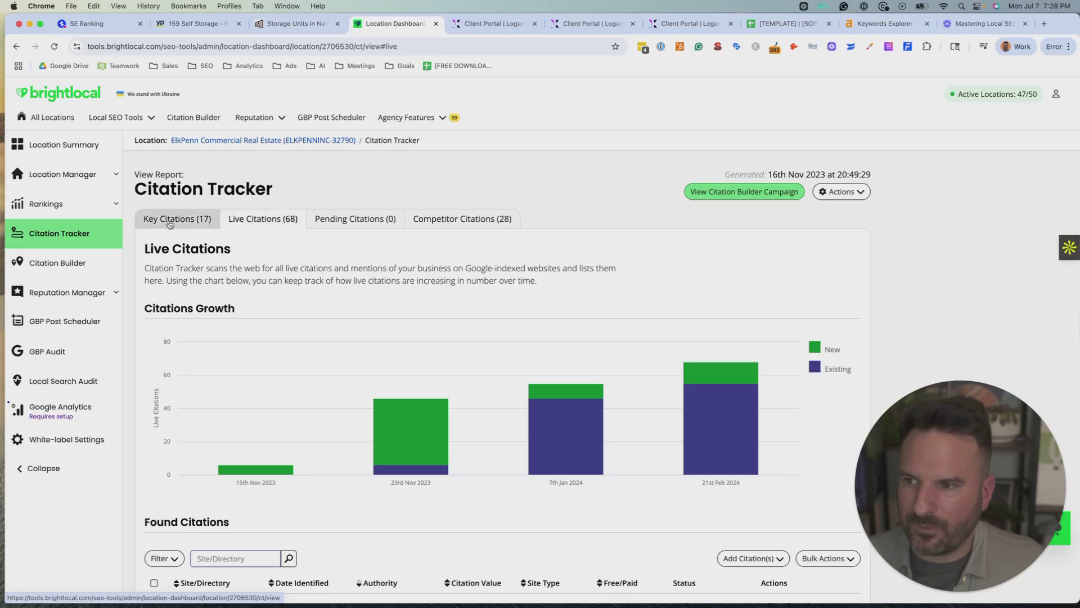
{"action": "left_click", "coordinate": [156, 219]}
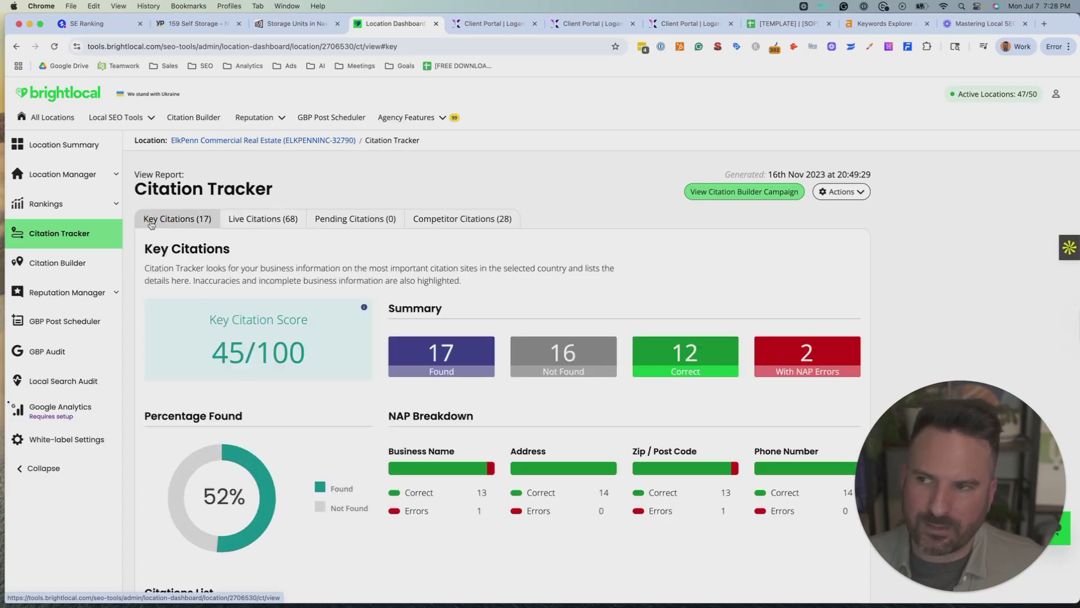
{"action": "left_click_drag", "start_coordinate": [151, 265], "coordinate": [483, 287]}
{"action": "left_click", "coordinate": [482, 287]}
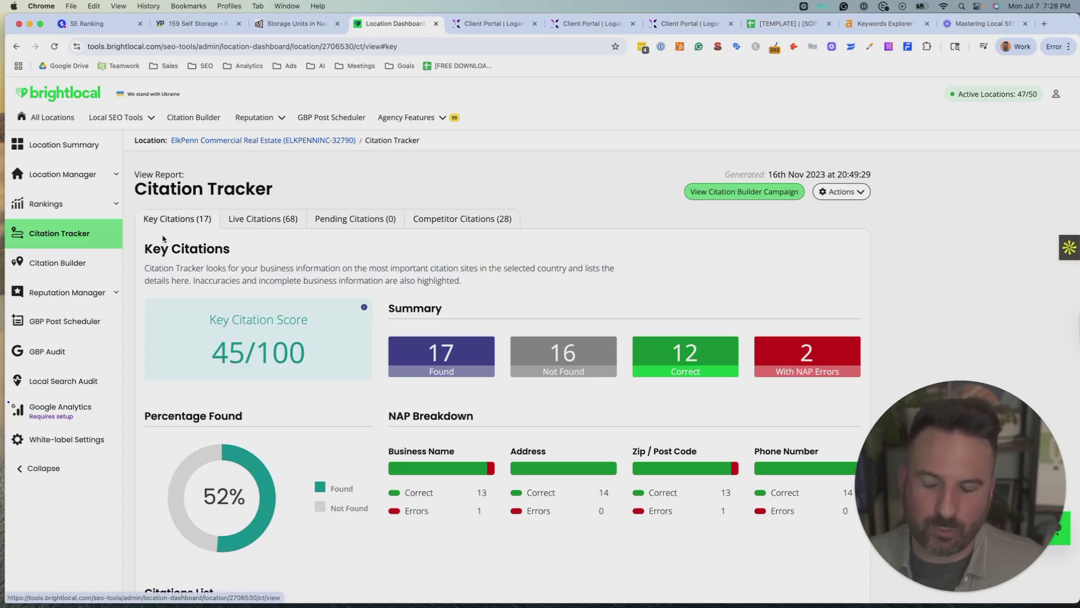
- Open Live Citations (68) and review the growth chart bars and Found Citations table
{"action": "left_click", "coordinate": [254, 222]}
{"action": "scroll", "coordinate": [304, 292], "scroll_direction": "down", "scroll_amount": 3}
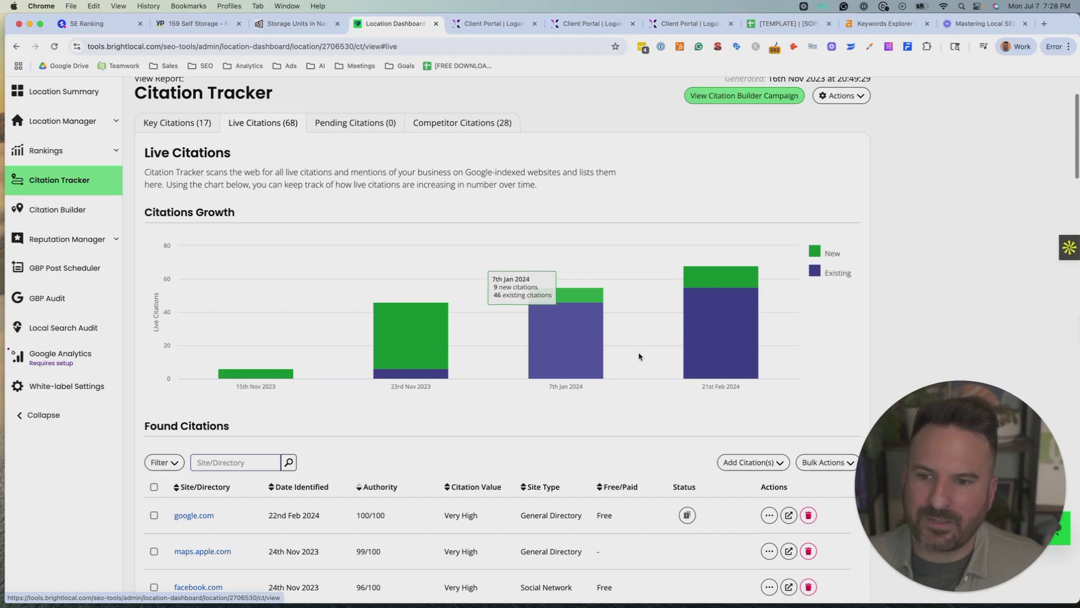
{"action": "mouse_move", "coordinate": [725, 344]}
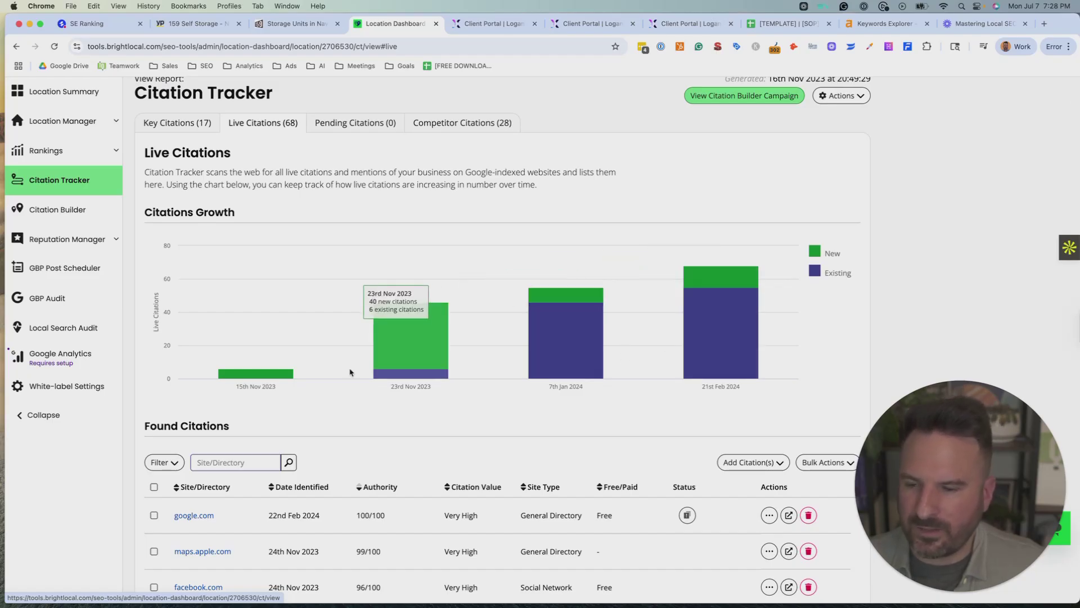
{"action": "mouse_move", "coordinate": [254, 379]}
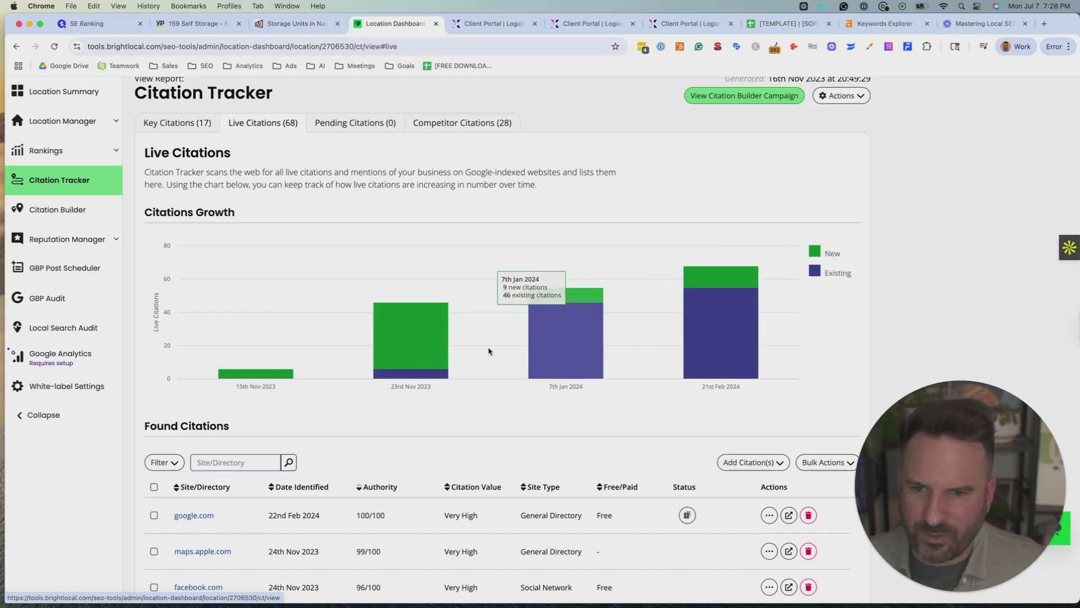
{"action": "scroll", "coordinate": [641, 345], "scroll_direction": "down", "scroll_amount": 15}
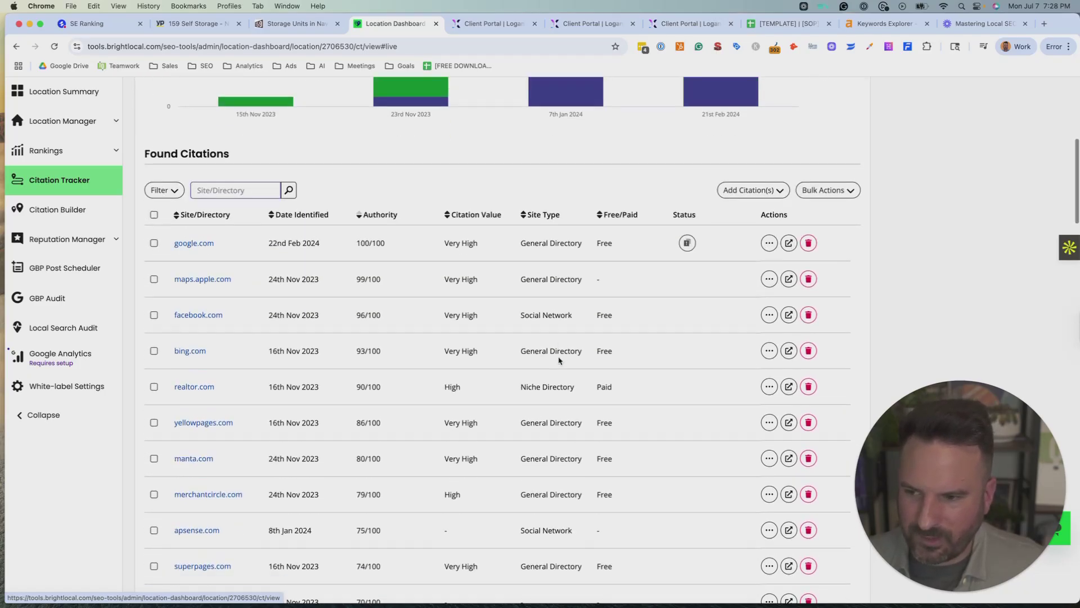
{"action": "scroll", "coordinate": [489, 358], "scroll_direction": "up", "scroll_amount": 15}
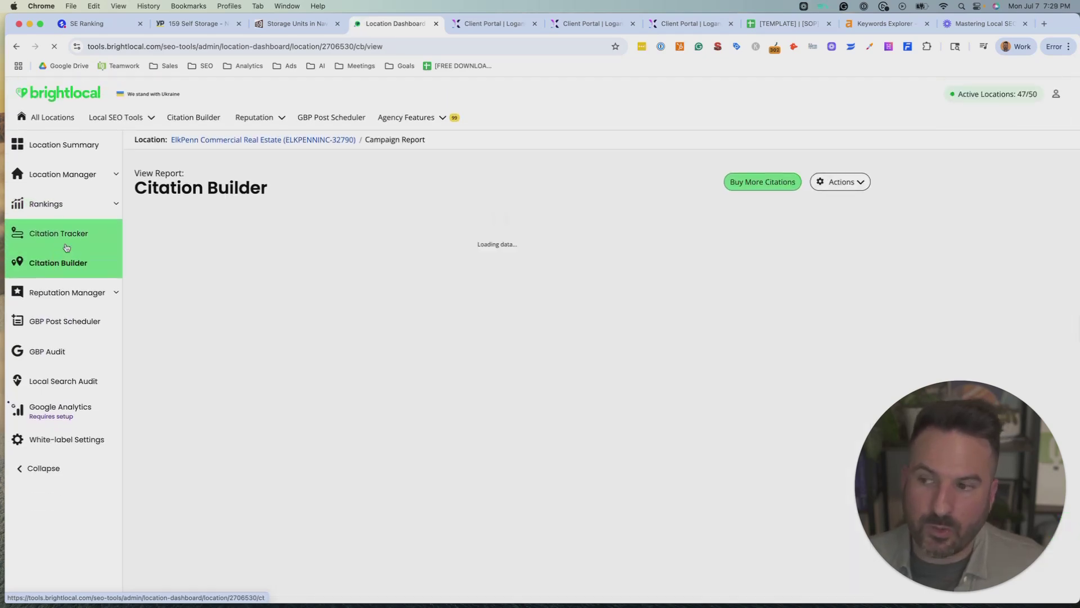
- Scroll the citations report, briefly check the SE Ranking listings, and return to BrightLocal
{"action": "scroll", "coordinate": [342, 255], "scroll_direction": "down", "scroll_amount": 2}
{"action": "scroll", "coordinate": [343, 255], "scroll_direction": "down", "scroll_amount": 9}
{"action": "scroll", "coordinate": [362, 398], "scroll_direction": "down", "scroll_amount": 5}
{"action": "key", "text": "super+1"}
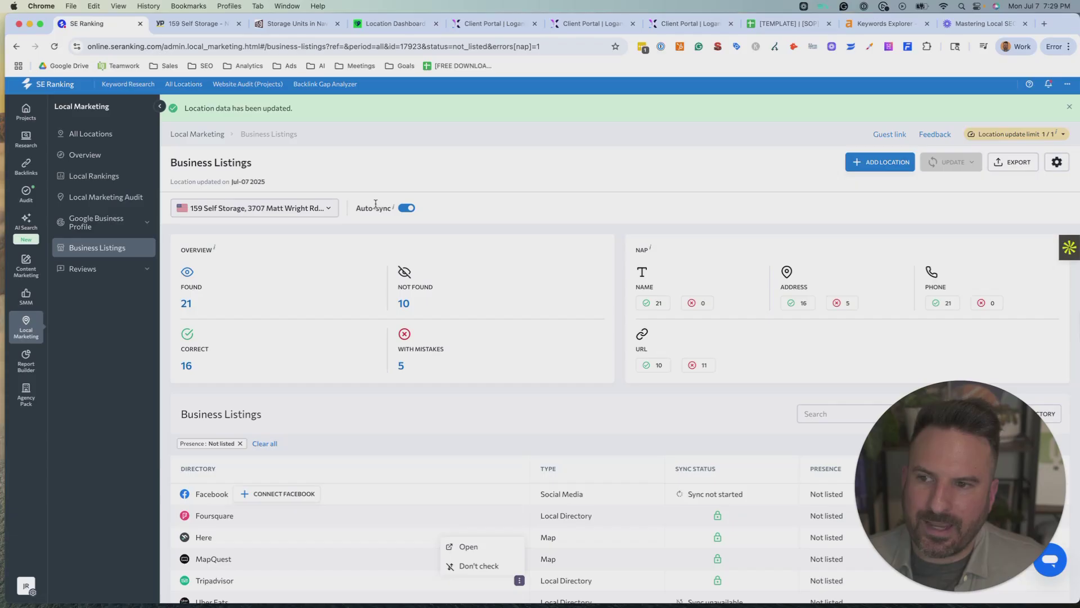
{"action": "scroll", "coordinate": [462, 315], "scroll_direction": "down", "scroll_amount": 5}
{"action": "scroll", "coordinate": [759, 349], "scroll_direction": "up", "scroll_amount": 5}
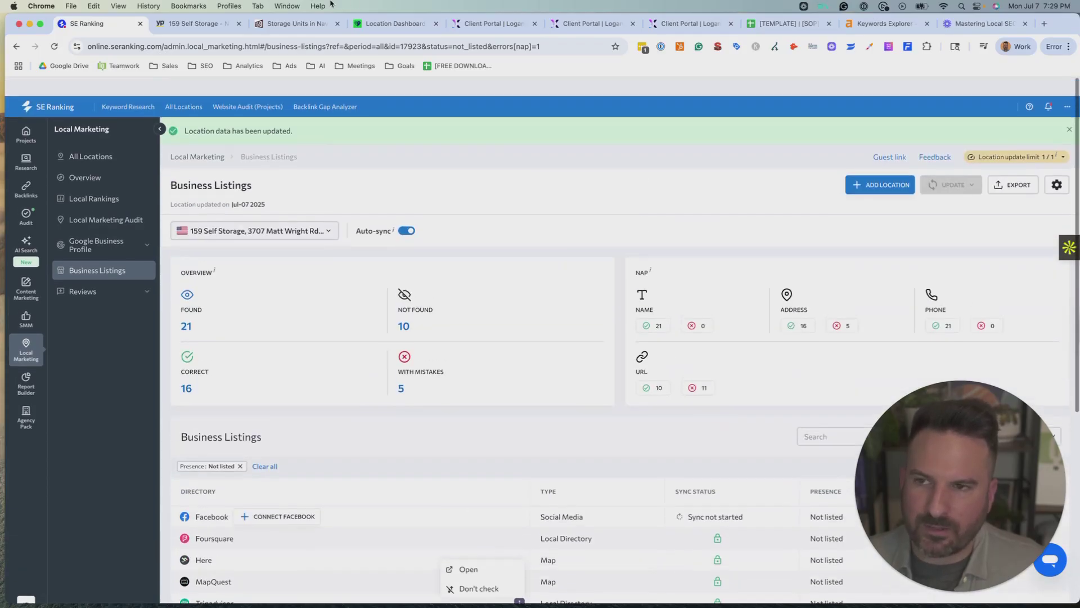
{"action": "left_click", "coordinate": [409, 25]}
- Review the network cards in the BrightLocal citations report
{"action": "scroll", "coordinate": [398, 348], "scroll_direction": "up", "scroll_amount": 10}
{"action": "scroll", "coordinate": [398, 375], "scroll_direction": "down", "scroll_amount": 2}
{"action": "left_click_drag", "start_coordinate": [191, 237], "coordinate": [843, 258]}
{"action": "left_click", "coordinate": [784, 239]}
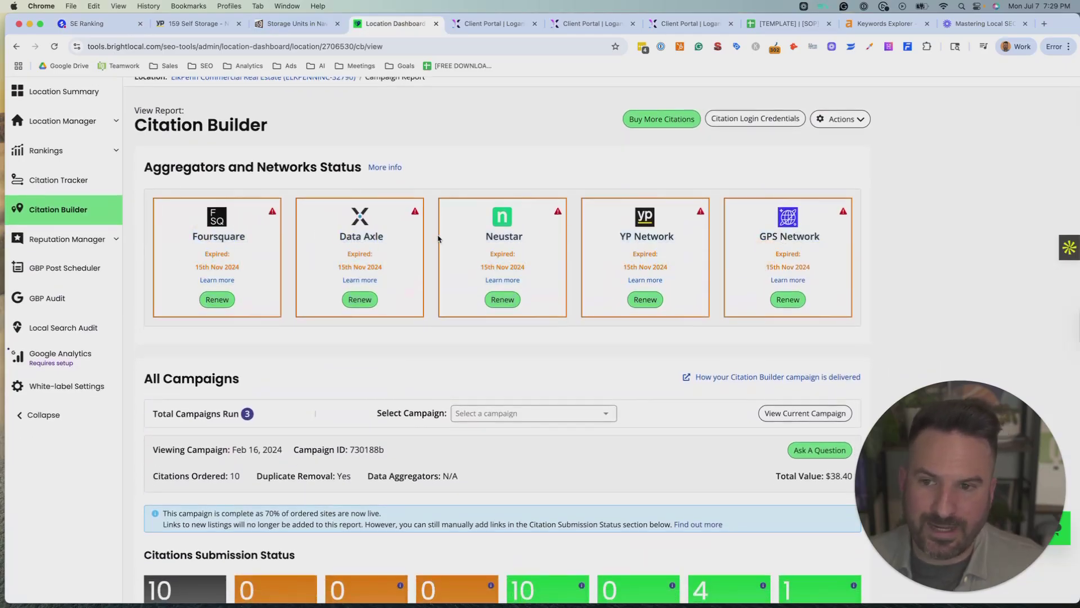
{"action": "scroll", "coordinate": [437, 269], "scroll_direction": "down", "scroll_amount": 12}
{"action": "scroll", "coordinate": [438, 270], "scroll_direction": "down", "scroll_amount": 10}
- Highlight the apsense.com and maps.apple.com site names and the citation details in rows 3 and 8
{"action": "double_click", "coordinate": [192, 344]}
{"action": "scroll", "coordinate": [261, 372], "scroll_direction": "down", "scroll_amount": 15}
{"action": "scroll", "coordinate": [179, 209], "scroll_direction": "up", "scroll_amount": 2}
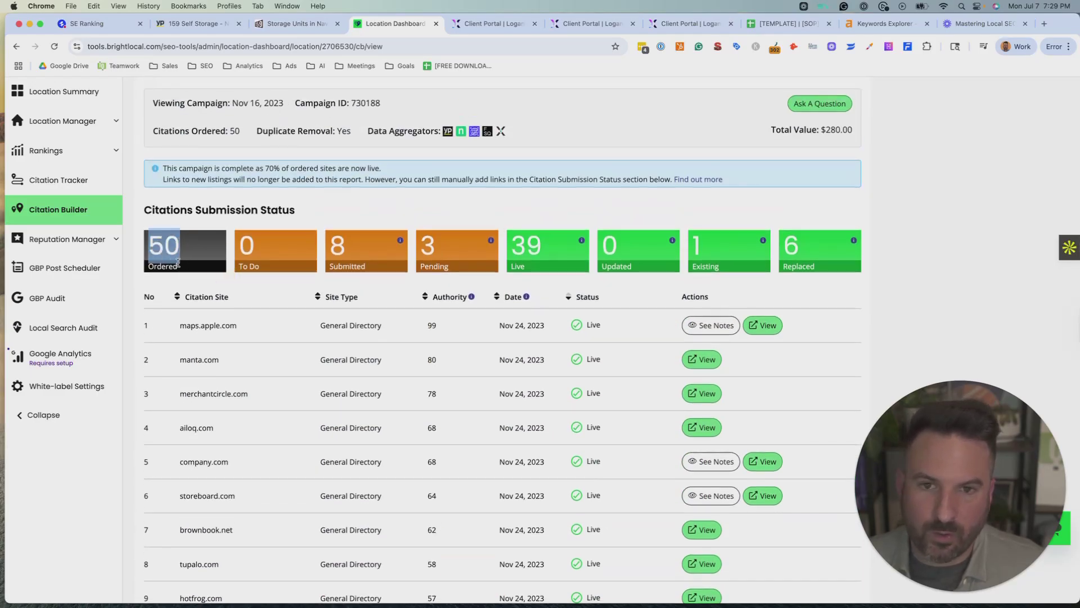
{"action": "scroll", "coordinate": [206, 305], "scroll_direction": "down", "scroll_amount": 2}
{"action": "double_click", "coordinate": [192, 241]}
{"action": "left_click_drag", "start_coordinate": [262, 317], "coordinate": [360, 310]}
{"action": "scroll", "coordinate": [315, 315], "scroll_direction": "down", "scroll_amount": 3}
{"action": "left_click_drag", "start_coordinate": [186, 374], "coordinate": [337, 374]}
- Scroll down and back through the rest of the report to review the remaining entries
{"action": "scroll", "coordinate": [303, 380], "scroll_direction": "down", "scroll_amount": 7}
{"action": "scroll", "coordinate": [302, 380], "scroll_direction": "down", "scroll_amount": 10}
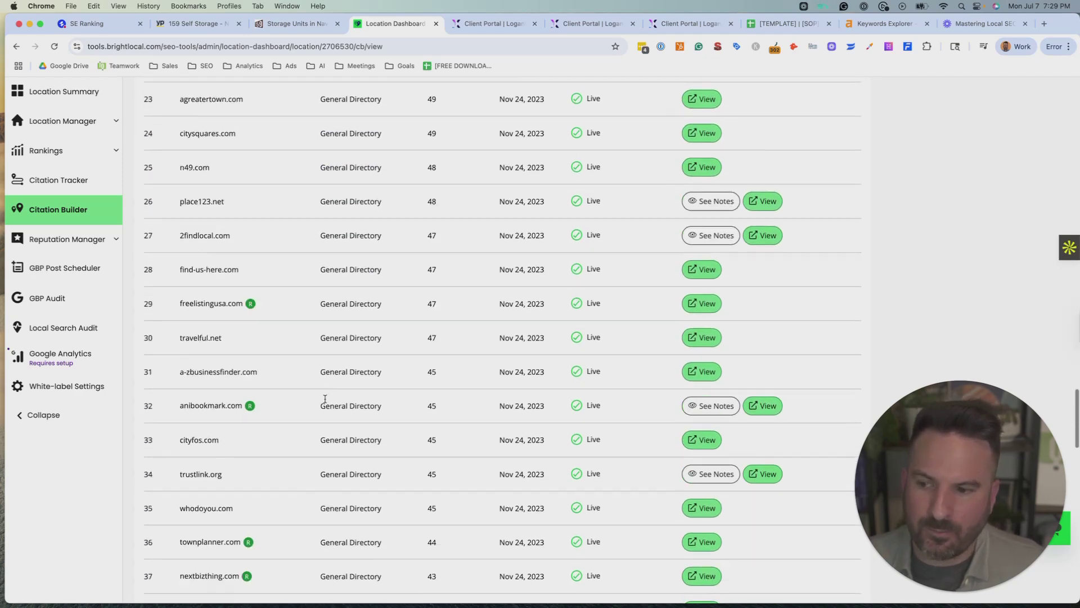
{"action": "scroll", "coordinate": [303, 377], "scroll_direction": "down", "scroll_amount": 15}
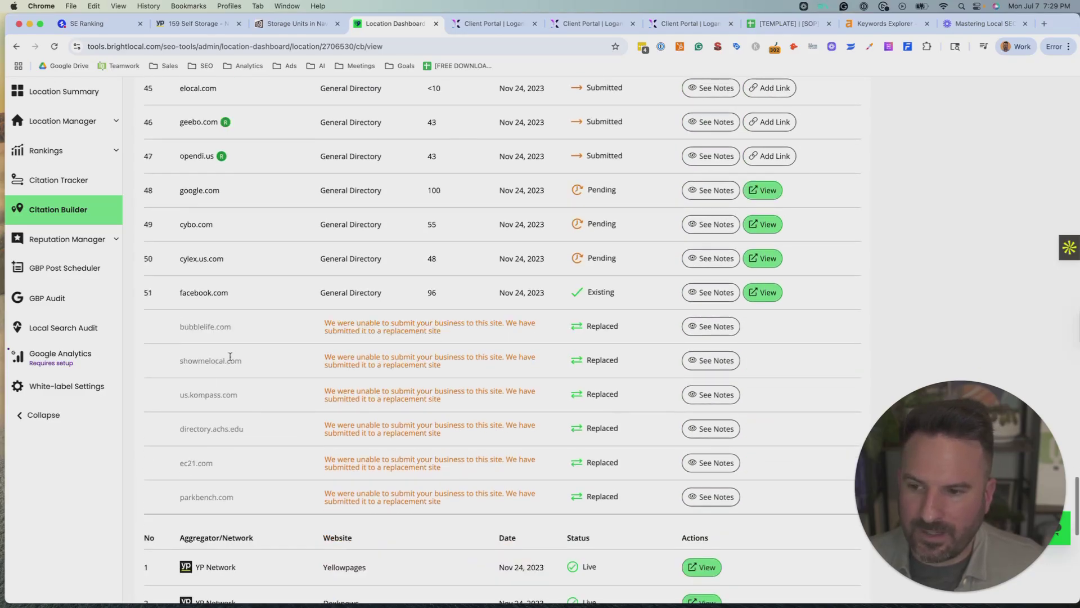
{"action": "scroll", "coordinate": [223, 385], "scroll_direction": "up", "scroll_amount": 20}
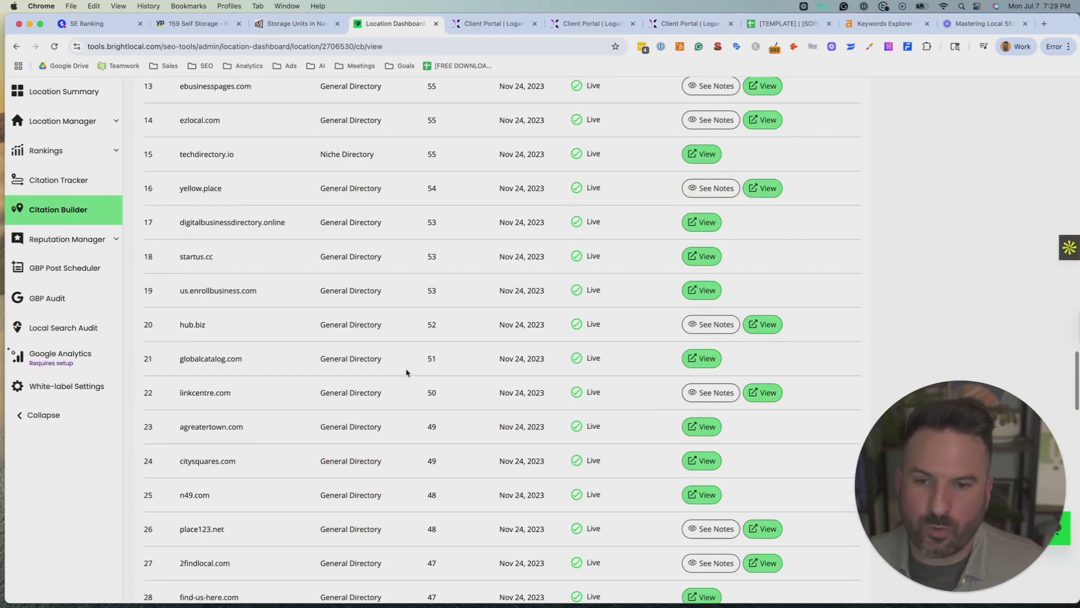
{"action": "scroll", "coordinate": [483, 375], "scroll_direction": "up", "scroll_amount": 15}
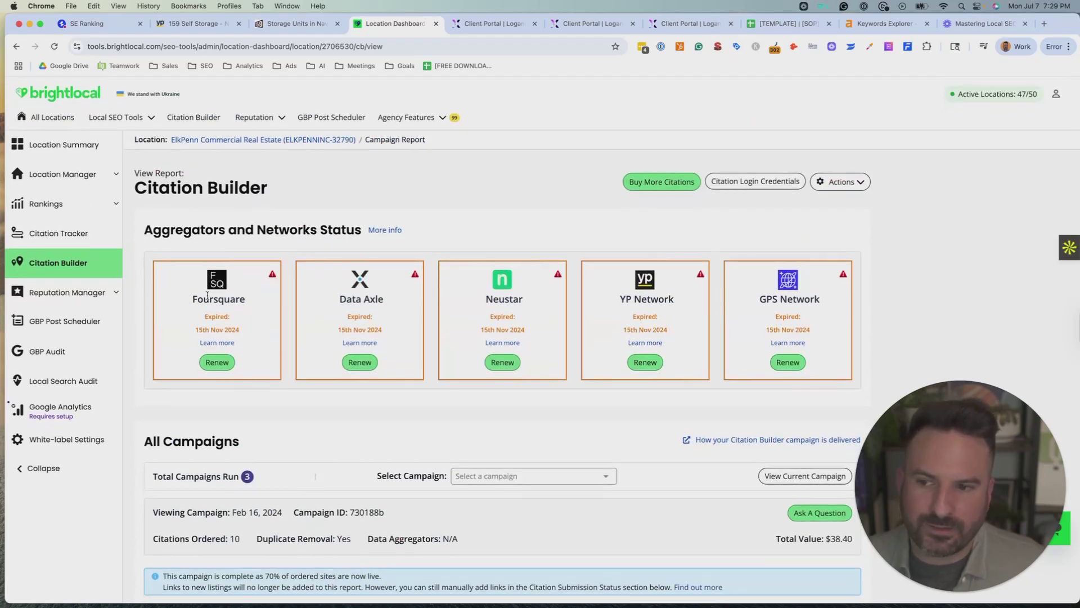
{"action": "scroll", "coordinate": [298, 449], "scroll_direction": "down", "scroll_amount": 4}
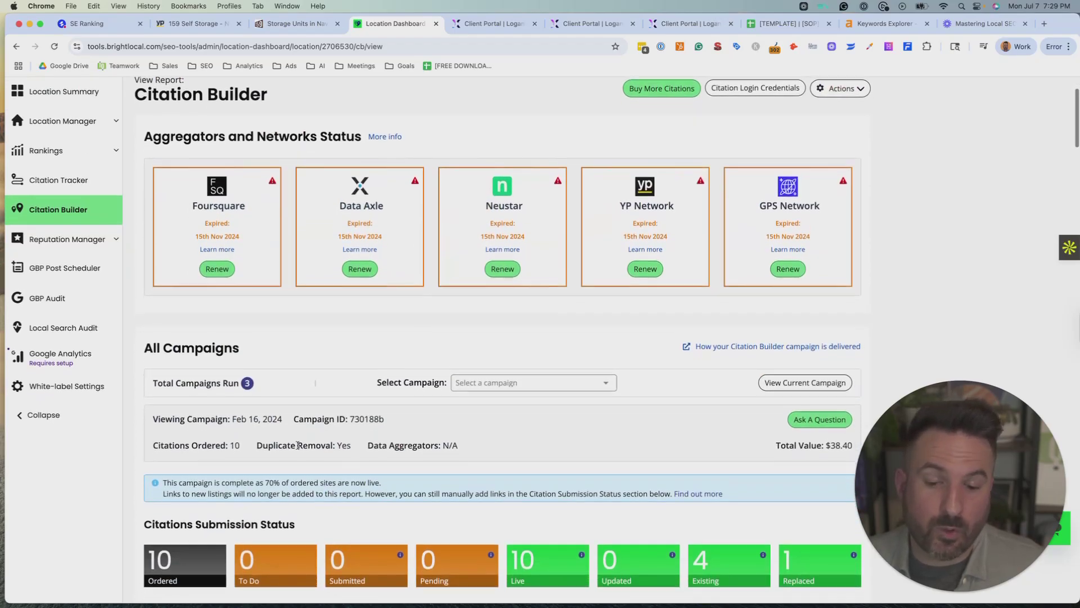
{"action": "scroll", "coordinate": [299, 448], "scroll_direction": "down", "scroll_amount": 3}
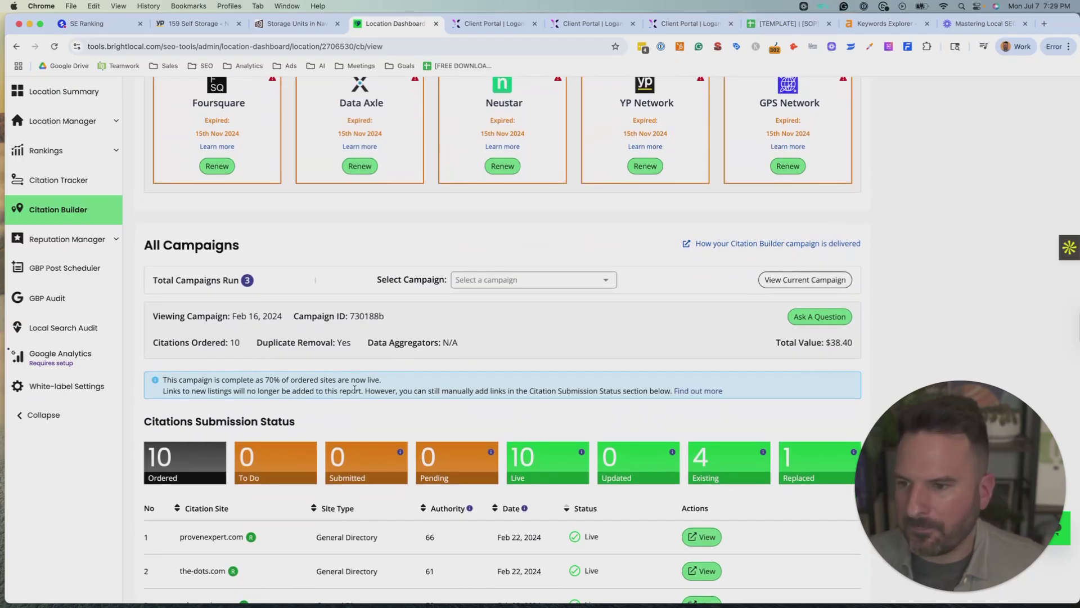
{"action": "scroll", "coordinate": [445, 377], "scroll_direction": "up", "scroll_amount": 7}
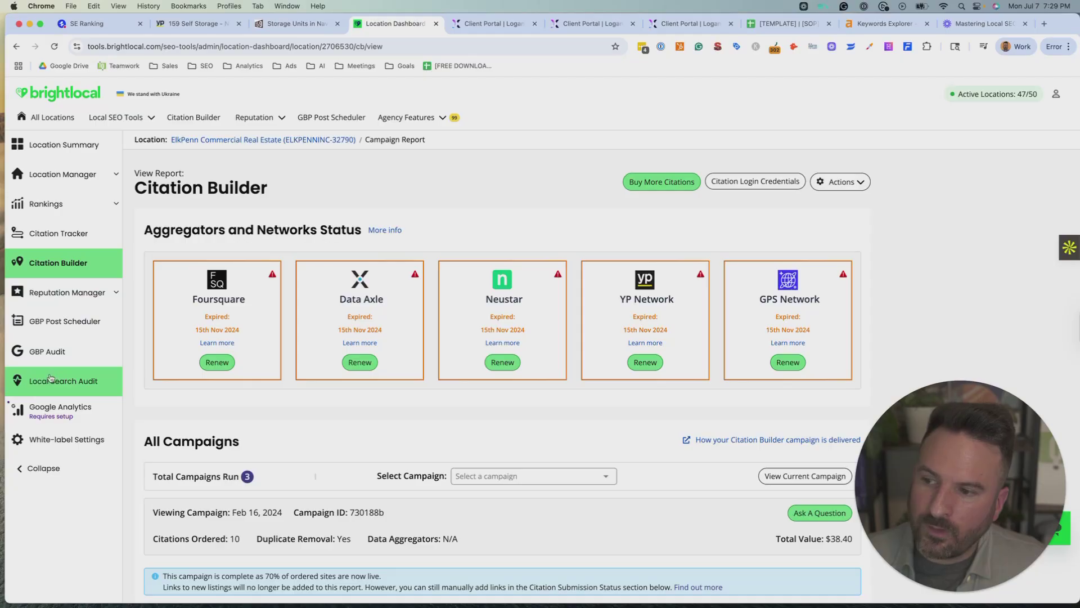
{"action": "scroll", "coordinate": [50, 380], "scroll_direction": "up", "scroll_amount": 5}
{"action": "scroll", "coordinate": [132, 358], "scroll_direction": "down", "scroll_amount": 5}
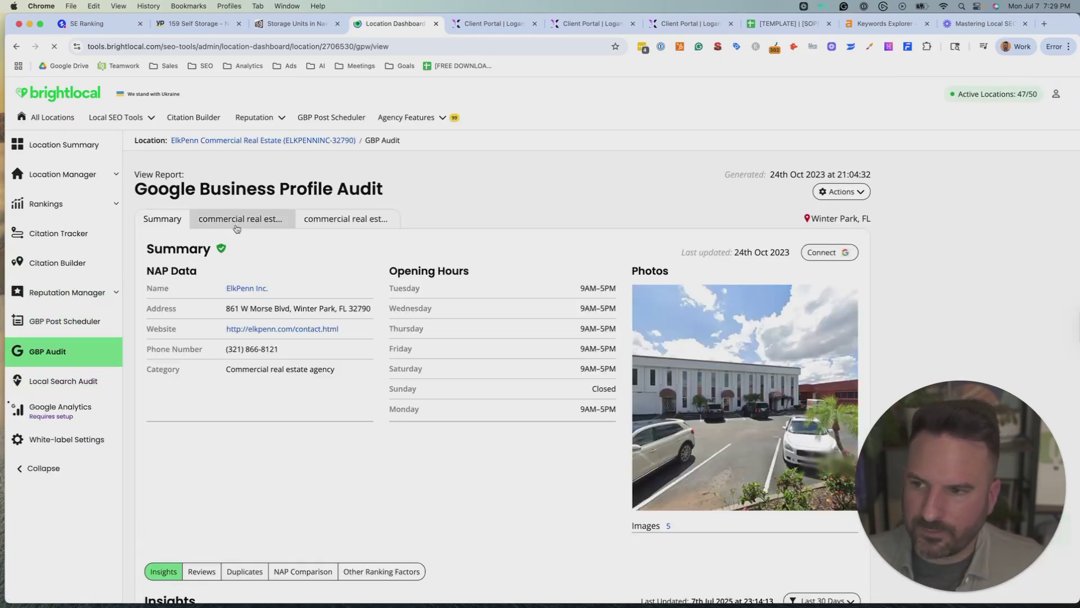
- Compare competitors for 'commercial real estate broker florida': Palmano 280 citations, Demetree 499 and 49% key citations
{"action": "left_click", "coordinate": [265, 219]}
{"action": "scroll", "coordinate": [268, 307], "scroll_direction": "down", "scroll_amount": 3}
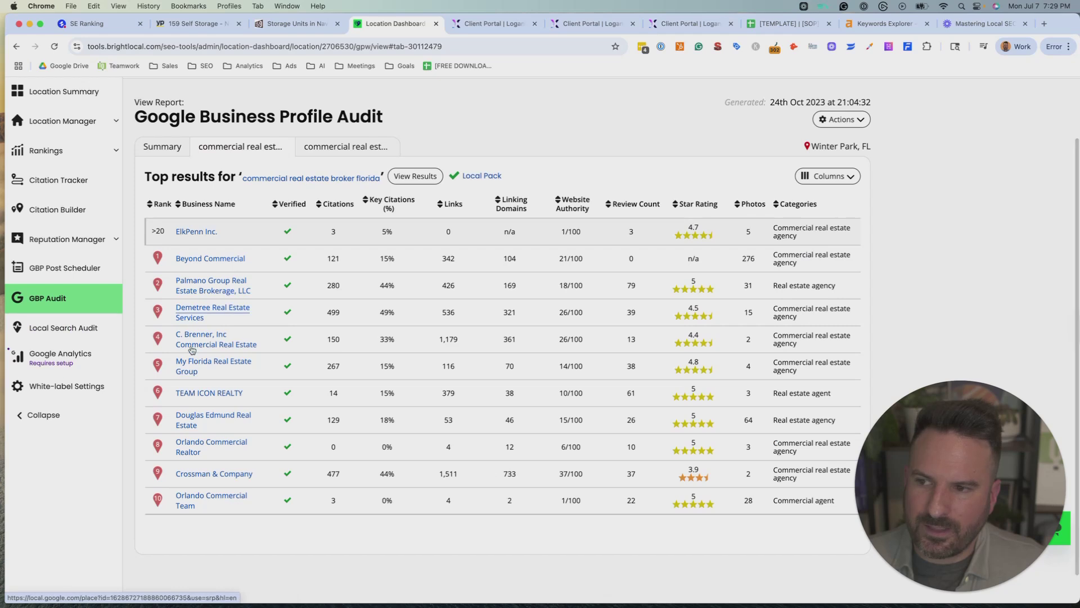
{"action": "double_click", "coordinate": [332, 285]}
{"action": "left_click", "coordinate": [391, 284]}
{"action": "left_click_drag", "start_coordinate": [387, 320], "coordinate": [394, 323]}
{"action": "double_click", "coordinate": [327, 312]}
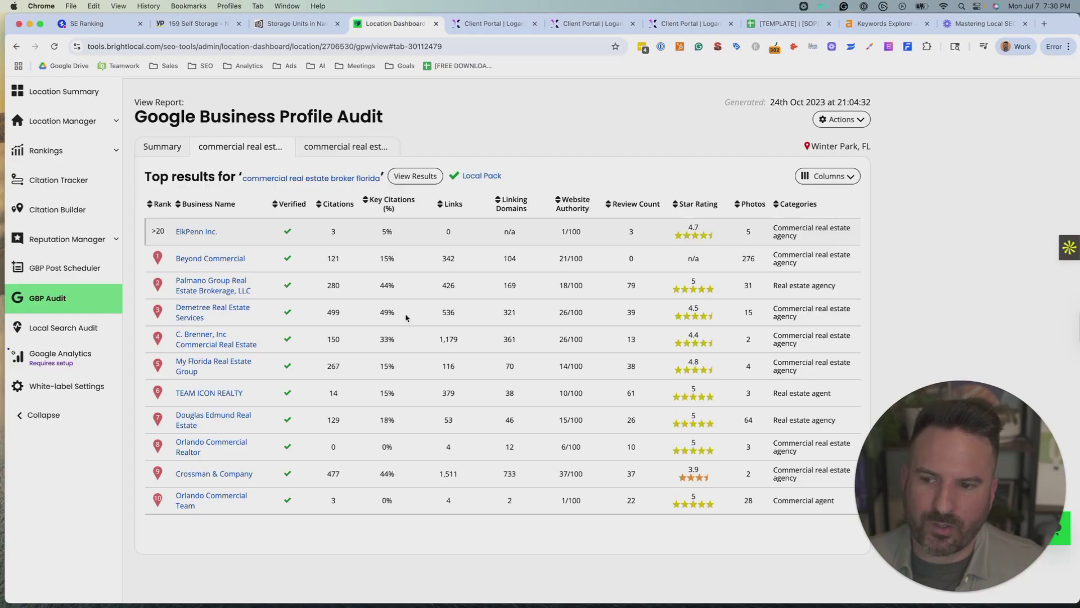
{"action": "mouse_move", "coordinate": [322, 287]}
{"action": "left_mouse_down"}
{"action": "mouse_move", "coordinate": [401, 319]}
{"action": "mouse_move", "coordinate": [322, 297]}
{"action": "mouse_move", "coordinate": [327, 287]}
{"action": "left_mouse_up"}
{"action": "left_click", "coordinate": [326, 287]}
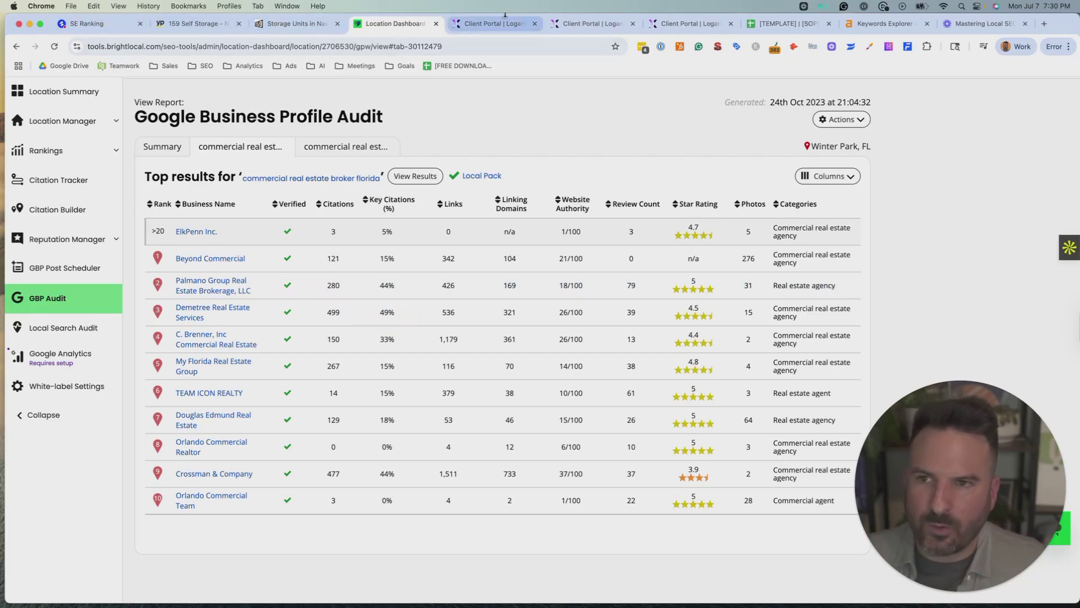
{"action": "left_click", "coordinate": [498, 26]}
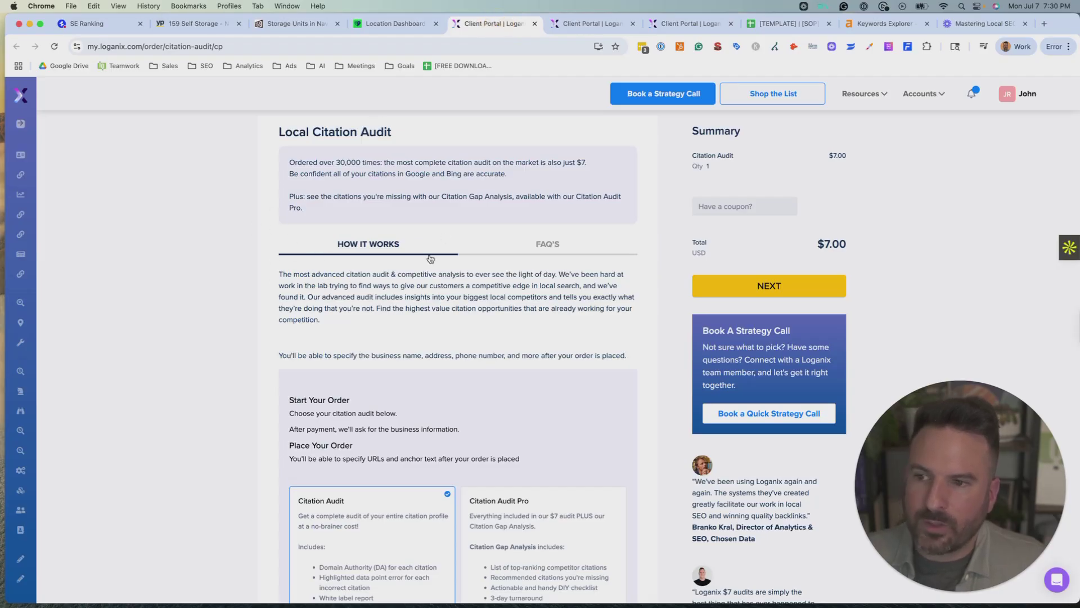
- Select the $49.00 Citation Audit Pro option under Start Your Order
{"action": "scroll", "coordinate": [435, 282], "scroll_direction": "down", "scroll_amount": 5}
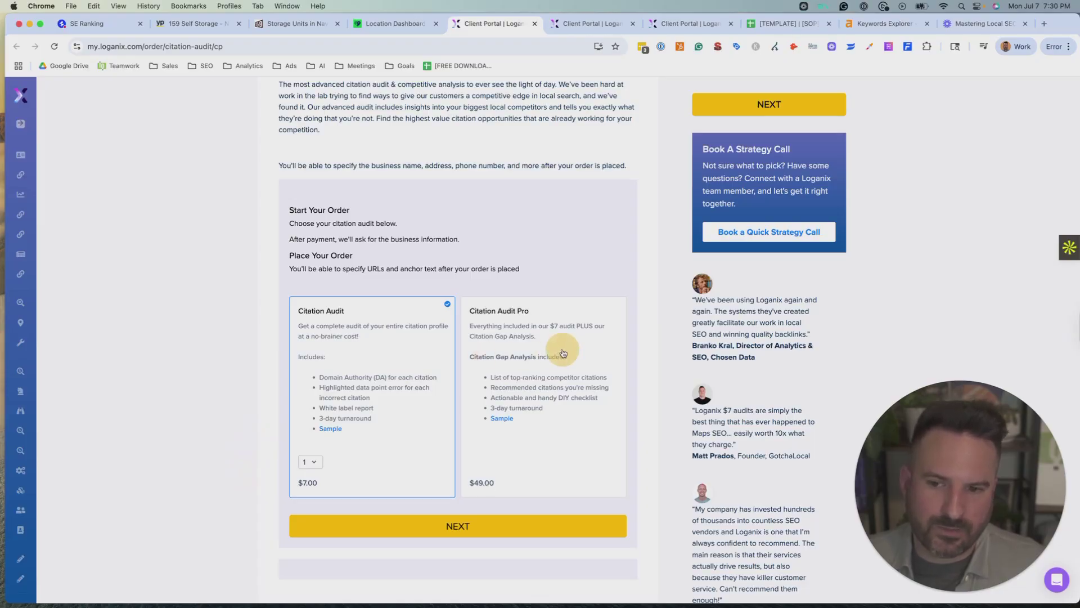
{"action": "left_click", "coordinate": [570, 399]}
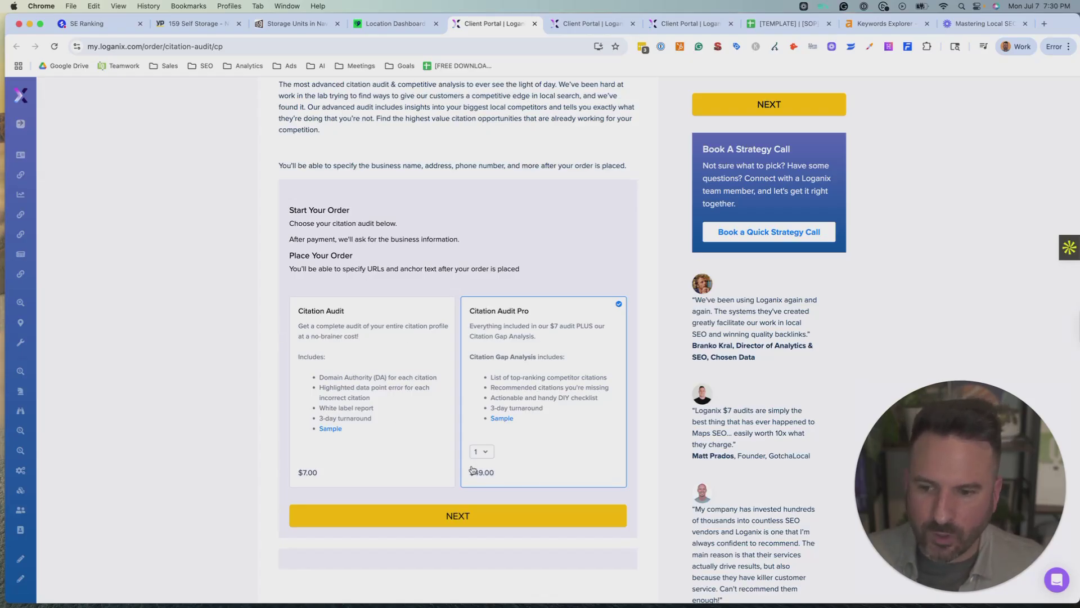
{"action": "left_click_drag", "start_coordinate": [347, 195], "coordinate": [612, 258]}
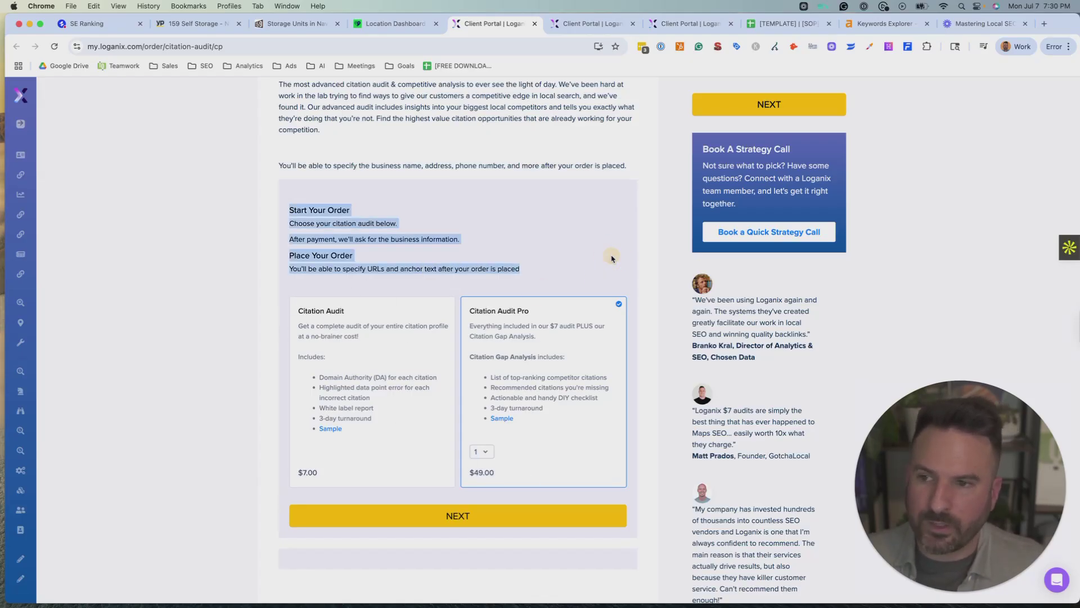
{"action": "left_click", "coordinate": [669, 209]}
- Choose the $40.00 A La Carte Citations package (10 citations, quantity 1)
{"action": "left_click", "coordinate": [580, 24]}
{"action": "scroll", "coordinate": [511, 280], "scroll_direction": "up", "scroll_amount": 2}
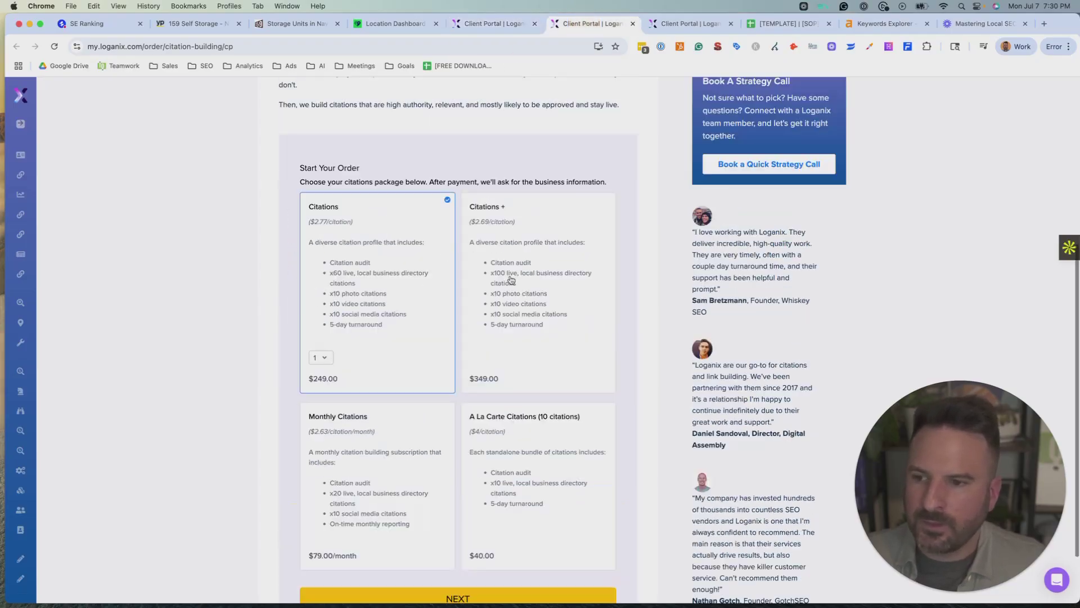
{"action": "scroll", "coordinate": [510, 280], "scroll_direction": "up", "scroll_amount": 5}
{"action": "scroll", "coordinate": [524, 275], "scroll_direction": "down", "scroll_amount": 8}
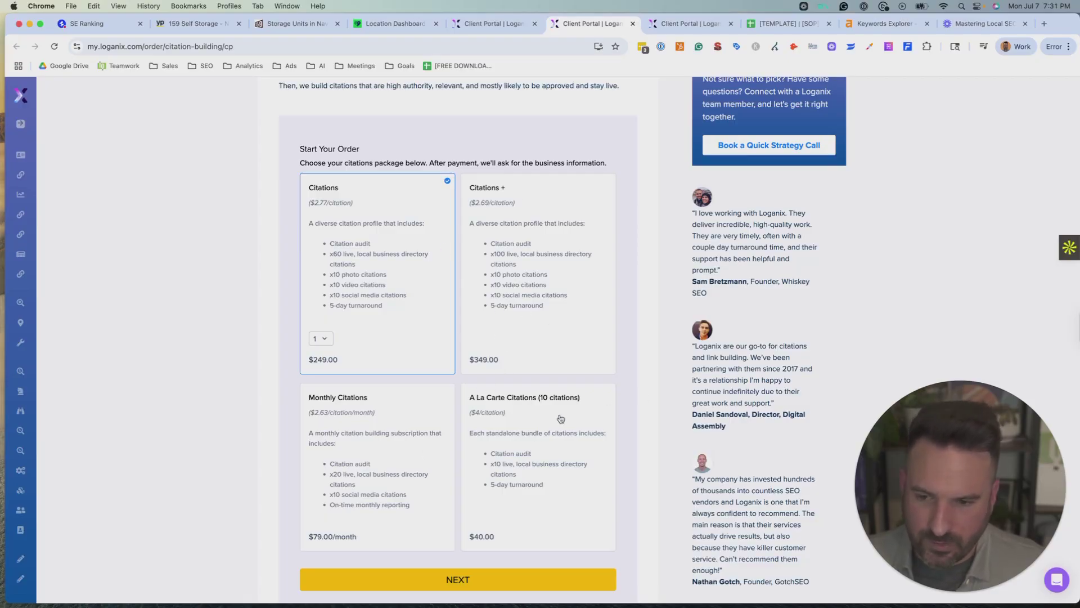
{"action": "left_click", "coordinate": [547, 442]}
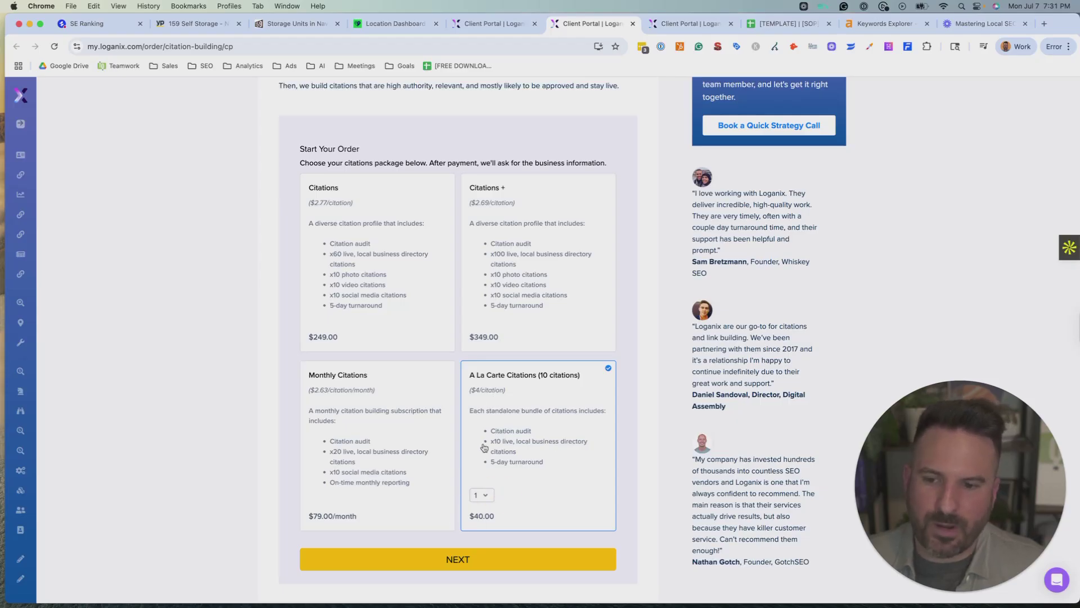
- Review the $497.00 Citation Cleanup order page
{"action": "left_click", "coordinate": [682, 24]}
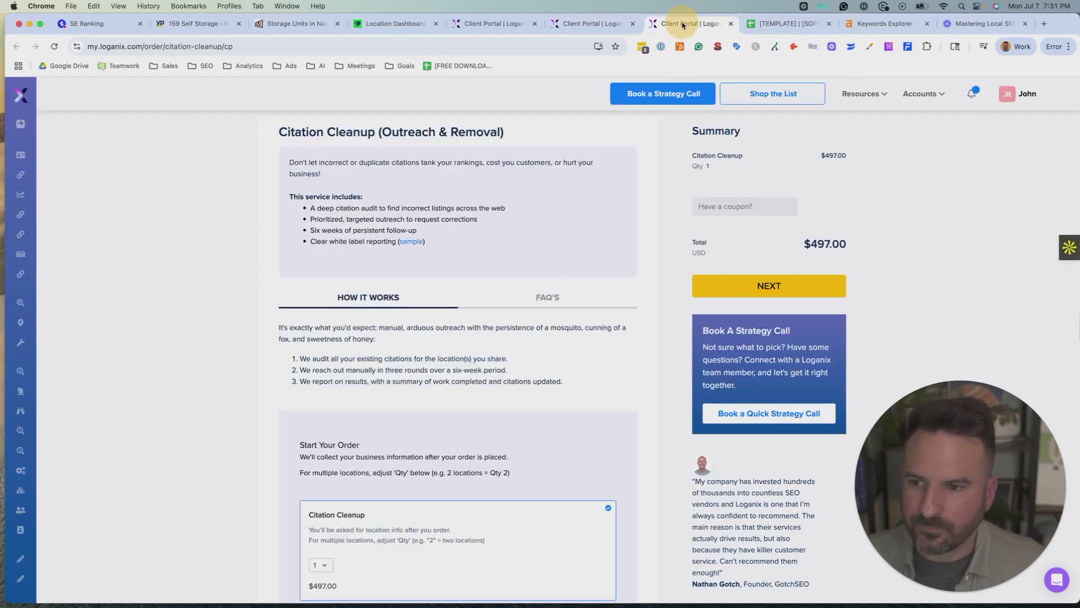
{"action": "scroll", "coordinate": [423, 457], "scroll_direction": "down", "scroll_amount": 4}
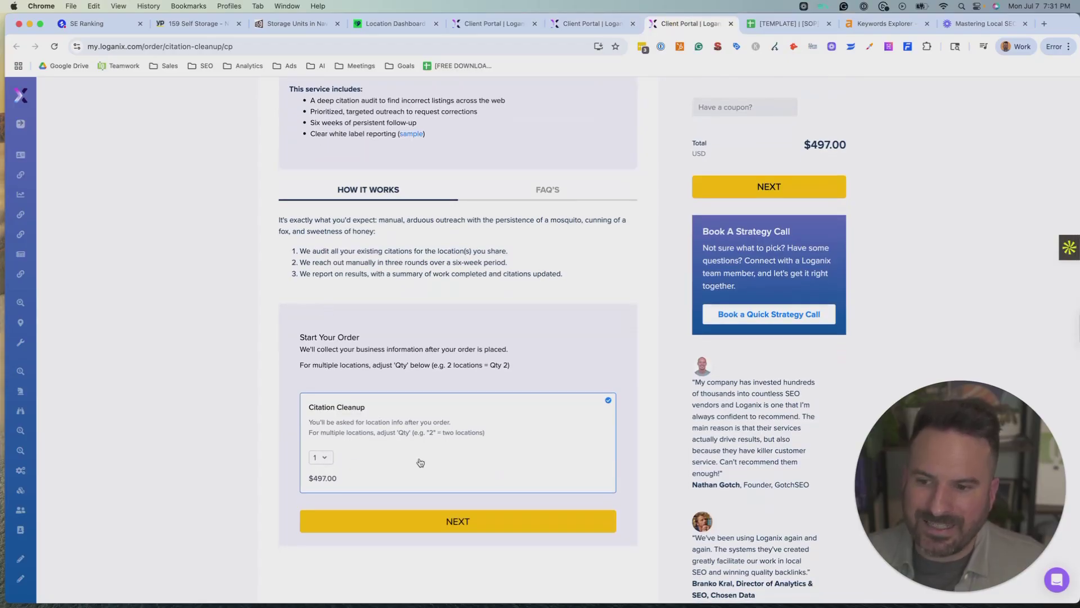
{"action": "scroll", "coordinate": [338, 450], "scroll_direction": "down", "scroll_amount": 2}
{"action": "scroll", "coordinate": [327, 401], "scroll_direction": "up", "scroll_amount": 5}
{"action": "scroll", "coordinate": [322, 422], "scroll_direction": "down", "scroll_amount": 2}
{"action": "scroll", "coordinate": [320, 423], "scroll_direction": "up", "scroll_amount": 2}
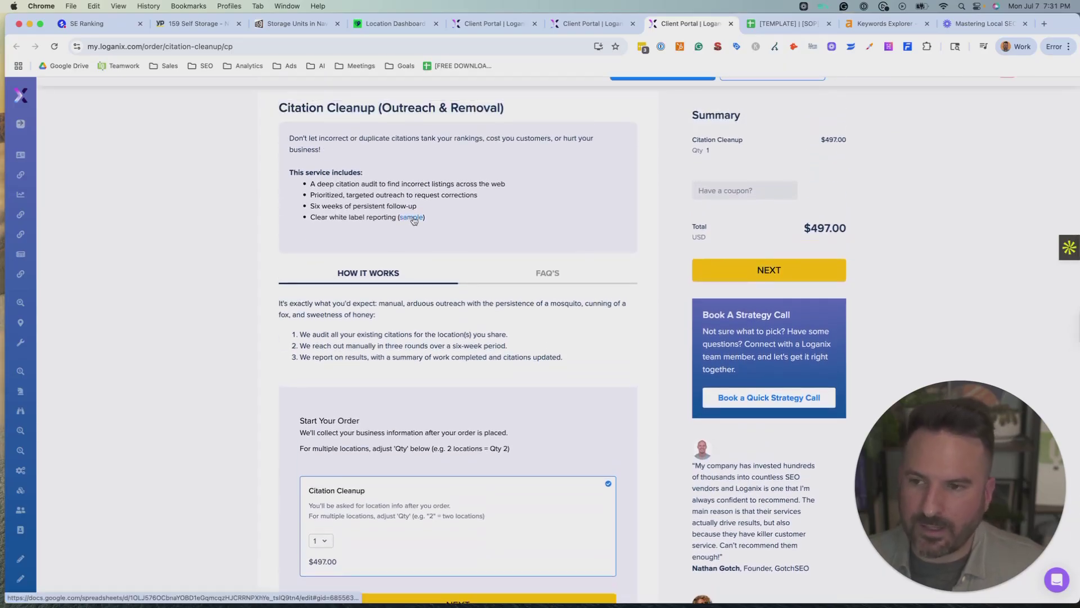
- View the sample Citation Cleanup report spreadsheet, close it, and return to the citation building order
{"action": "left_click", "coordinate": [410, 217]}
{"action": "left_click", "coordinate": [726, 23]}
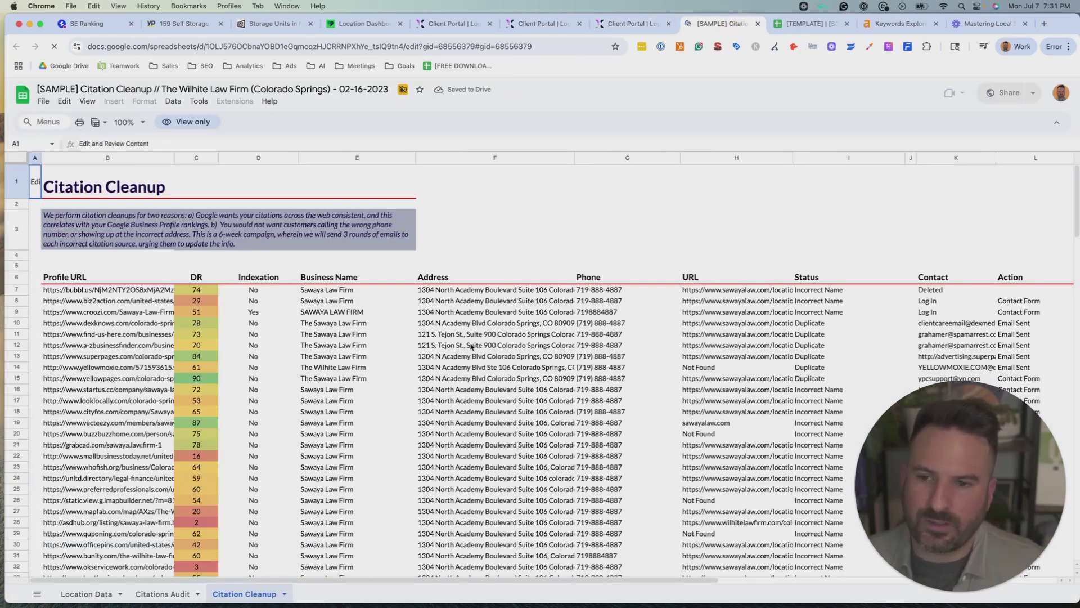
{"action": "scroll", "coordinate": [127, 575], "scroll_direction": "down", "scroll_amount": 4}
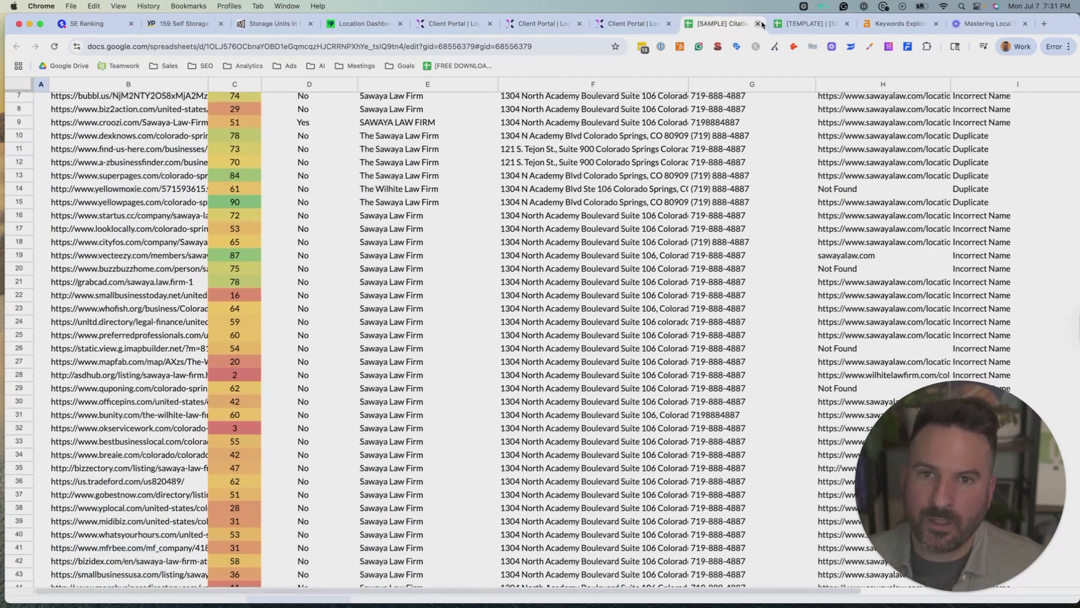
{"action": "left_click", "coordinate": [758, 23]}
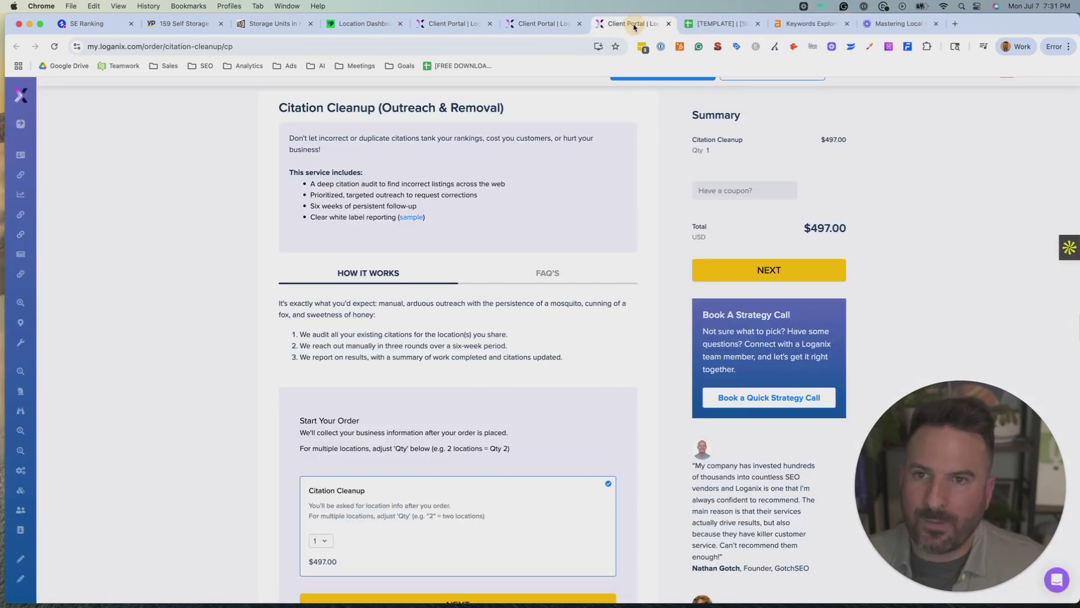
{"action": "left_click", "coordinate": [450, 23]}
{"action": "left_click", "coordinate": [540, 23]}
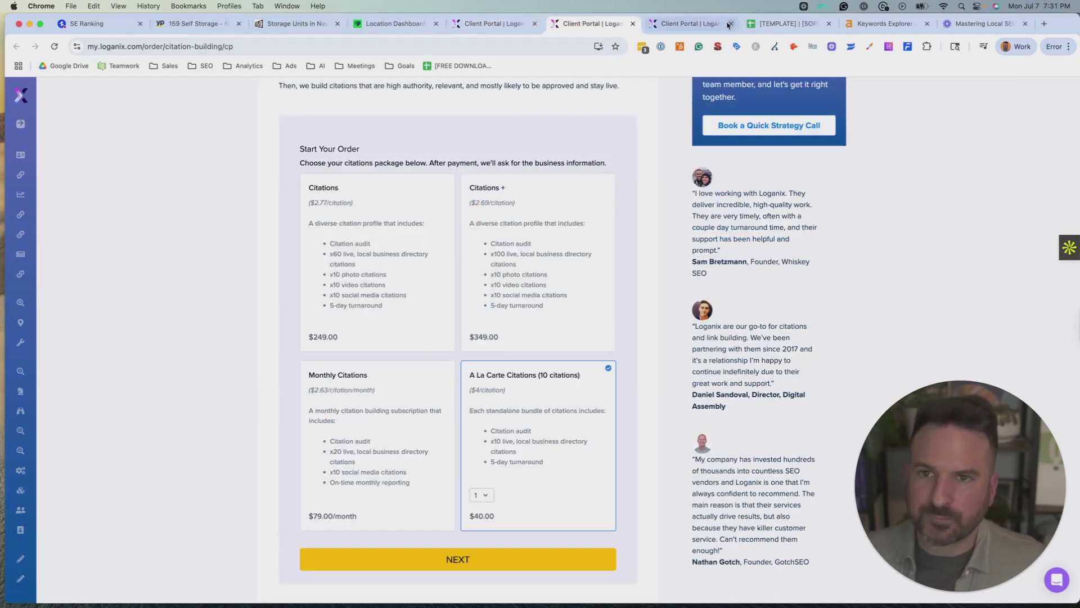
- In the self-storage citations spreadsheet, select the directory sites in cells B24:B35
{"action": "left_click", "coordinate": [772, 25]}
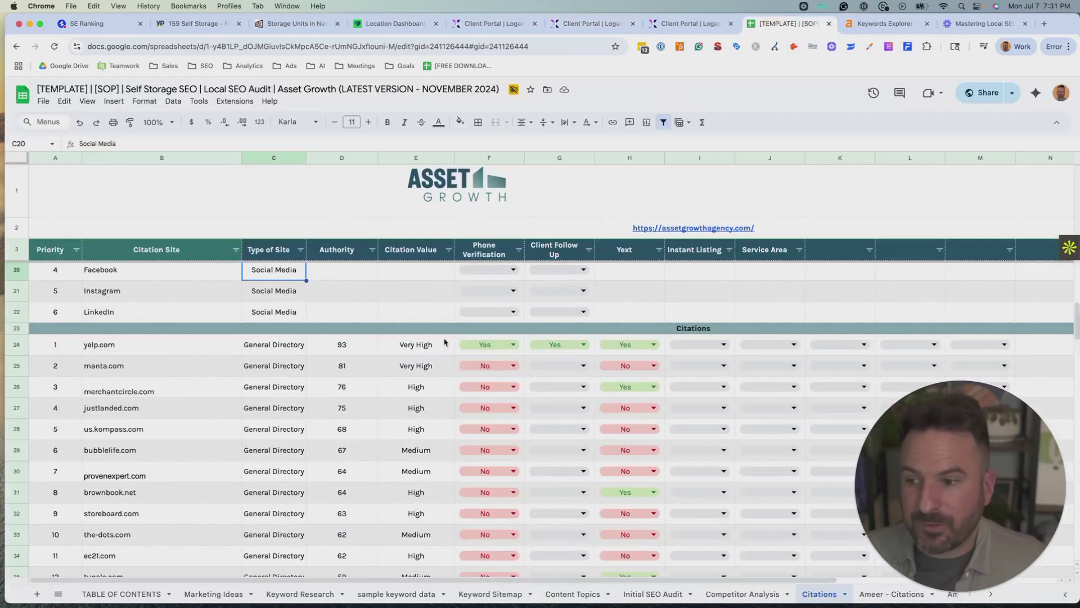
{"action": "scroll", "coordinate": [314, 442], "scroll_direction": "down", "scroll_amount": 1}
{"action": "scroll", "coordinate": [314, 442], "scroll_direction": "down", "scroll_amount": 3}
{"action": "scroll", "coordinate": [144, 345], "scroll_direction": "up", "scroll_amount": 3}
{"action": "left_click_drag", "start_coordinate": [152, 319], "coordinate": [141, 540]}
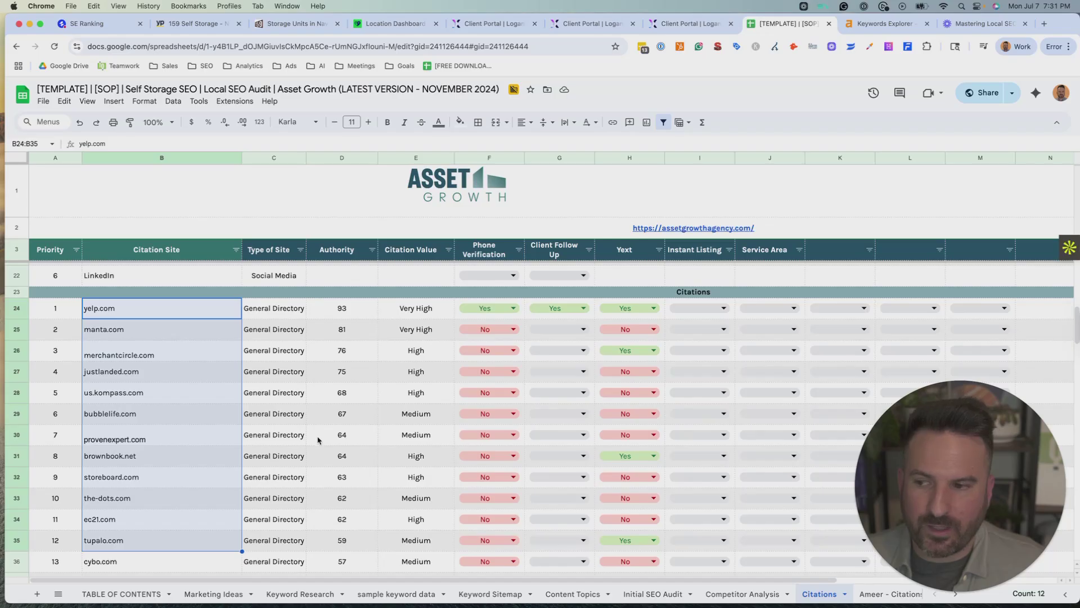
{"action": "scroll", "coordinate": [319, 439], "scroll_direction": "down", "scroll_amount": 2}
{"action": "scroll", "coordinate": [251, 409], "scroll_direction": "up", "scroll_amount": 3}
- Point out yelp.com and justlanded.com, then go back to SE Ranking's Business Listings
{"action": "left_click", "coordinate": [212, 344]}
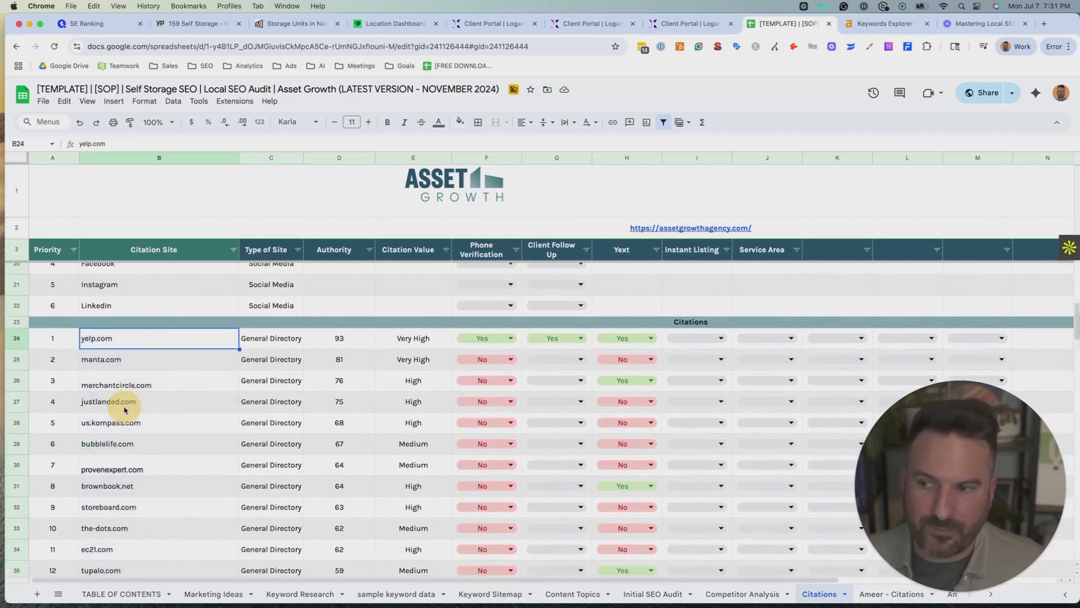
{"action": "left_click", "coordinate": [203, 401]}
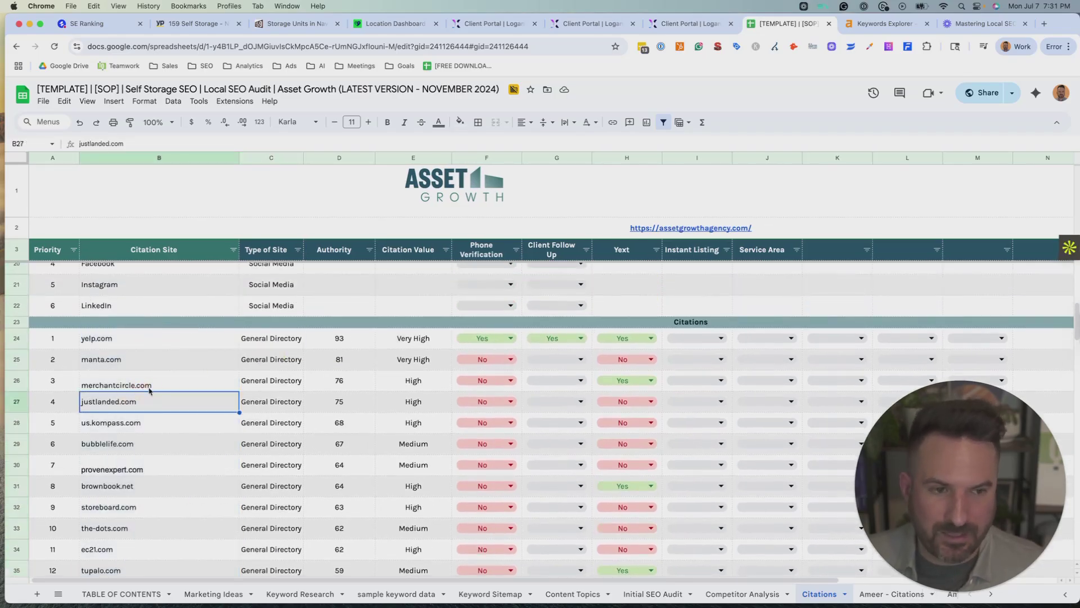
{"action": "scroll", "coordinate": [250, 406], "scroll_direction": "down", "scroll_amount": 3}
{"action": "left_click", "coordinate": [197, 23]}
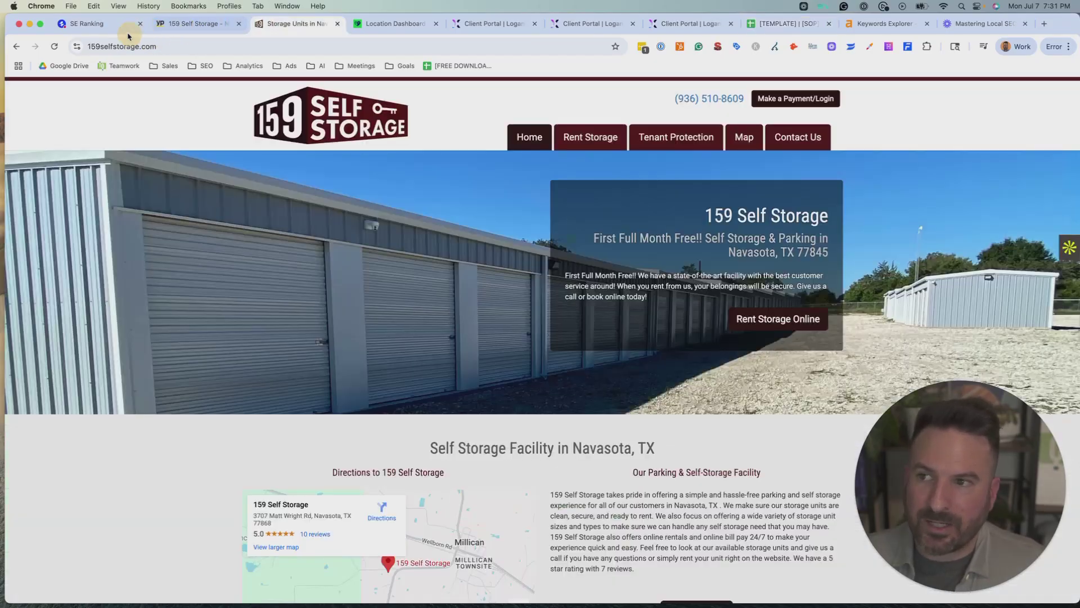
{"action": "left_click", "coordinate": [87, 23]}
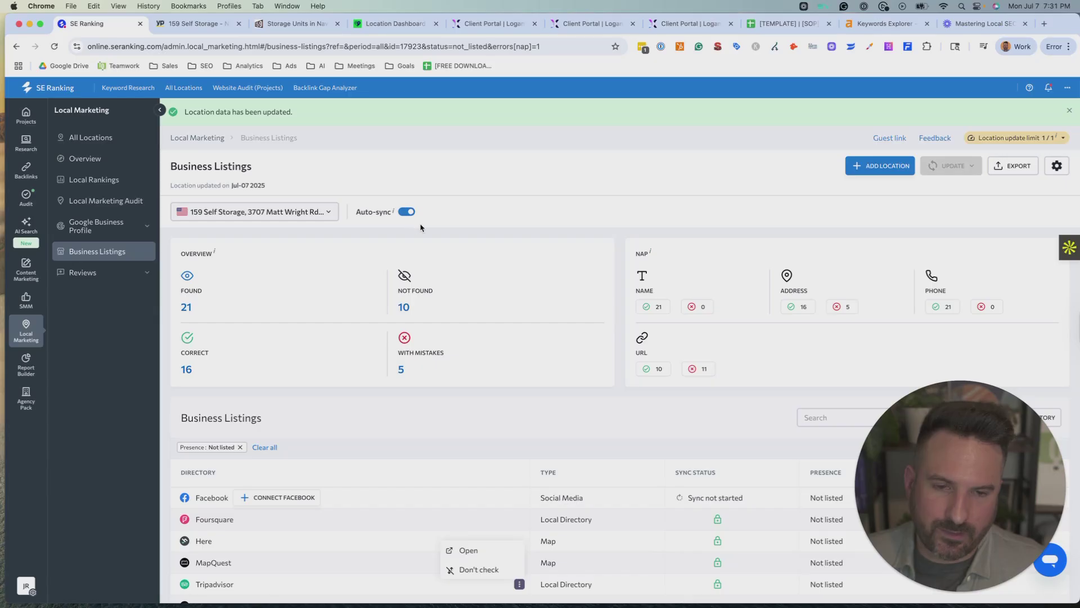
{"action": "scroll", "coordinate": [495, 234], "scroll_direction": "down", "scroll_amount": 5}
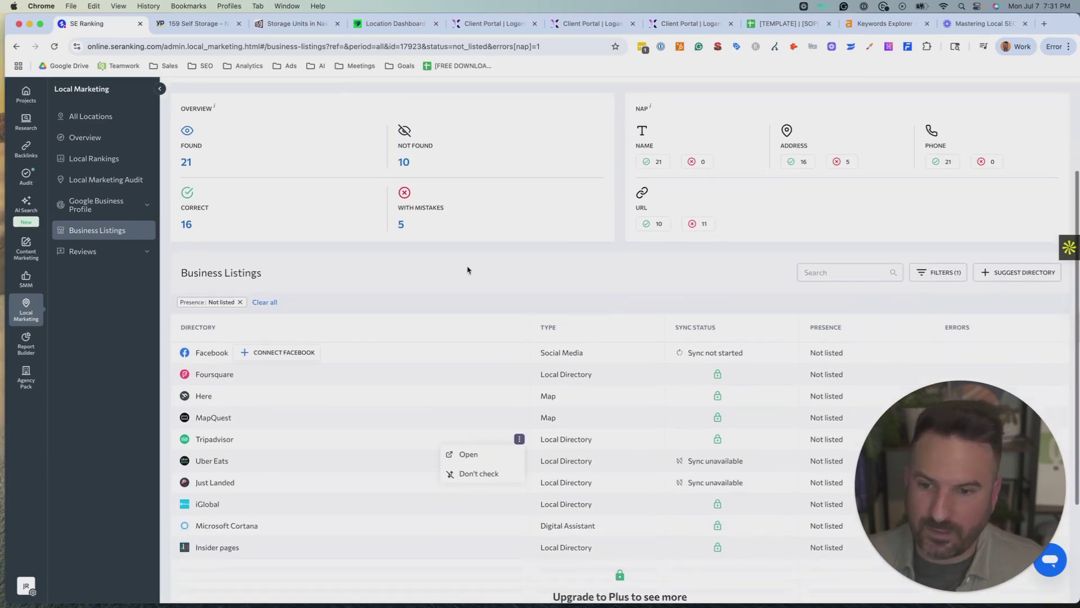
{"action": "scroll", "coordinate": [584, 258], "scroll_direction": "up", "scroll_amount": 10}
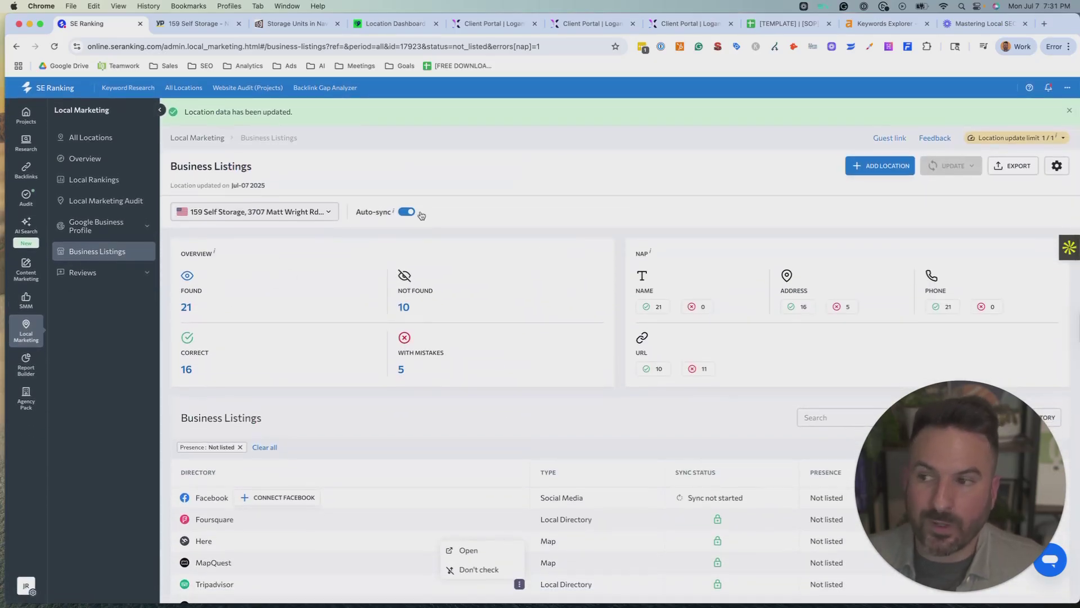